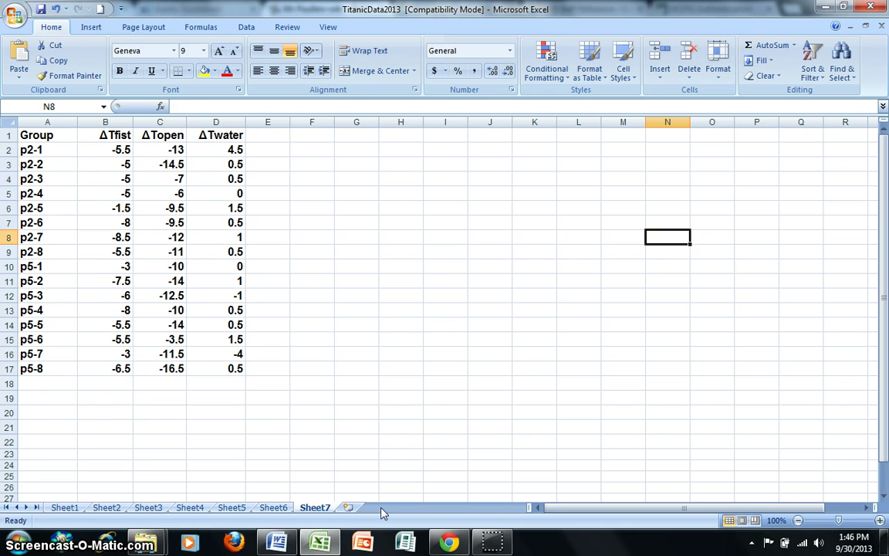
- Format the temperature data in B2:D17 as Number with 1 decimal place
{"action": "left_click_drag", "start_coordinate": [125, 149], "coordinate": [237, 366]}
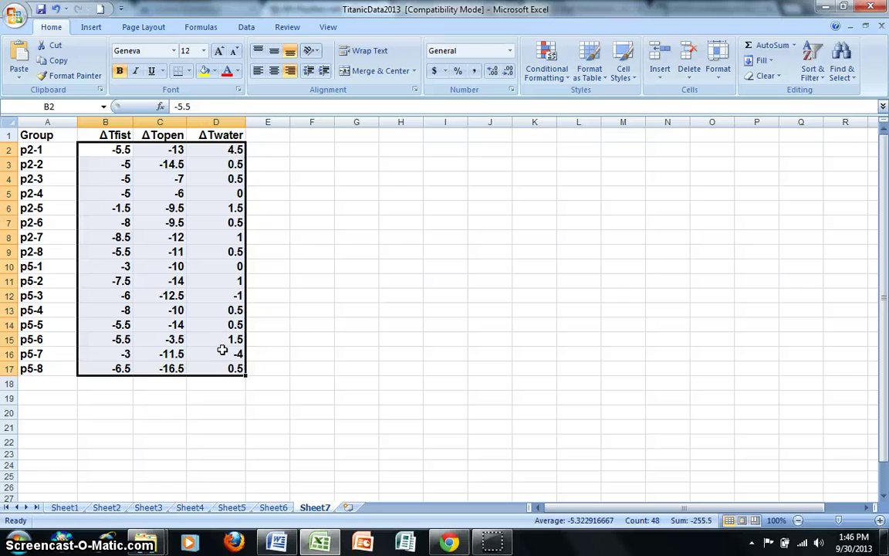
{"action": "right_click", "coordinate": [224, 341]}
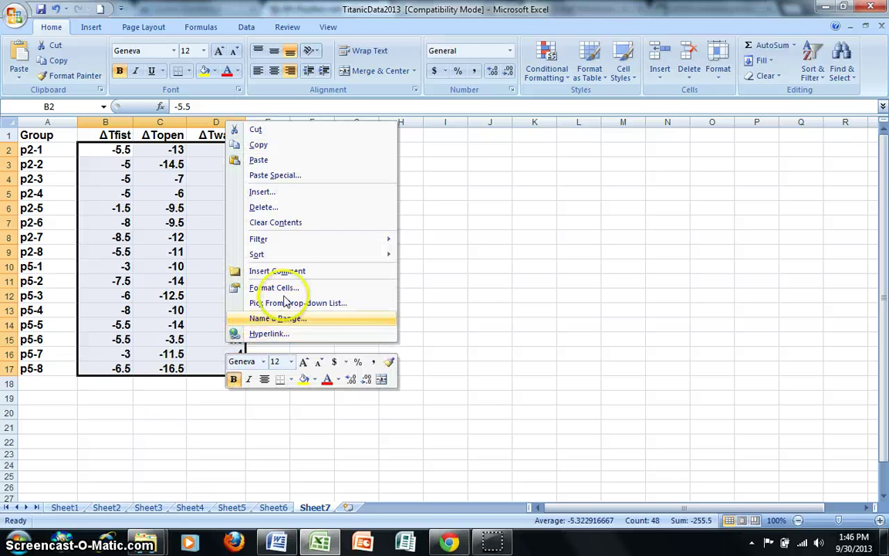
{"action": "left_click", "coordinate": [287, 285]}
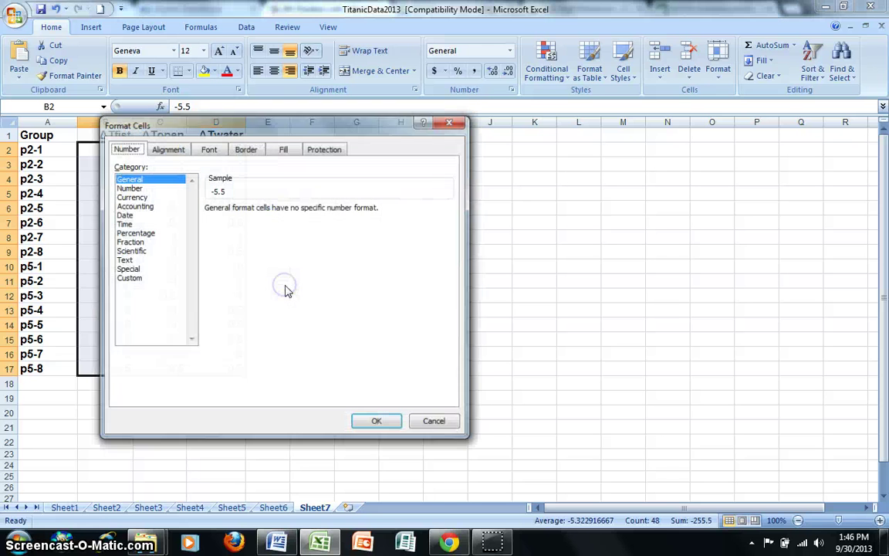
{"action": "left_click", "coordinate": [128, 188]}
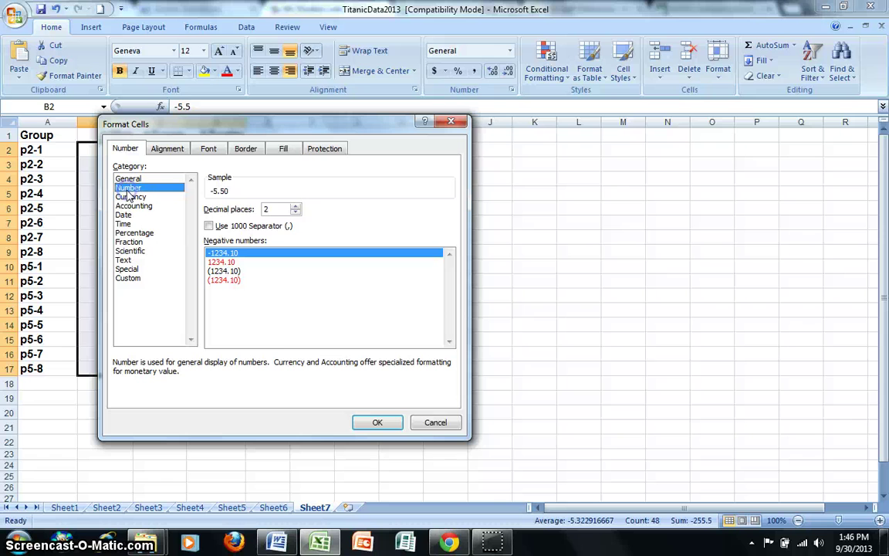
{"action": "left_click", "coordinate": [295, 213]}
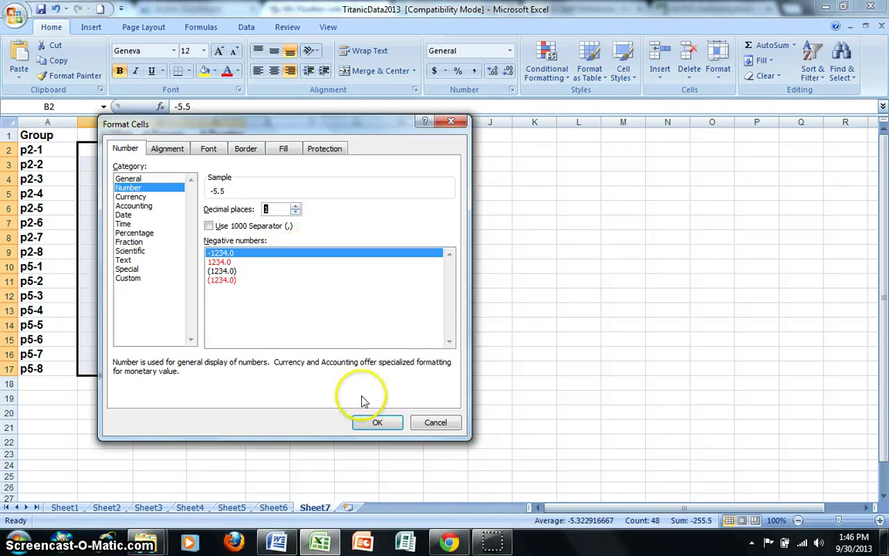
{"action": "left_click", "coordinate": [373, 423]}
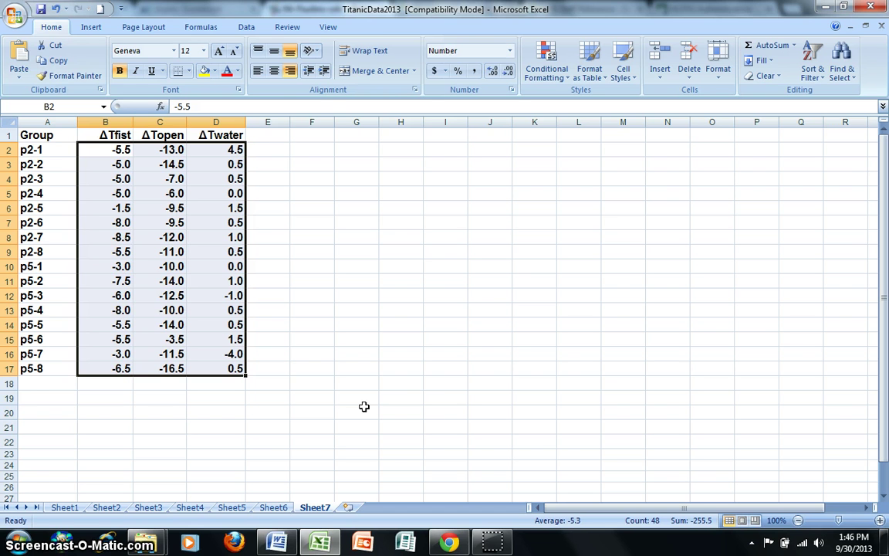
- Label the row below the last group by entering "Avg" in A18
{"action": "key", "text": "alt+p"}
{"action": "left_click", "coordinate": [39, 385]}
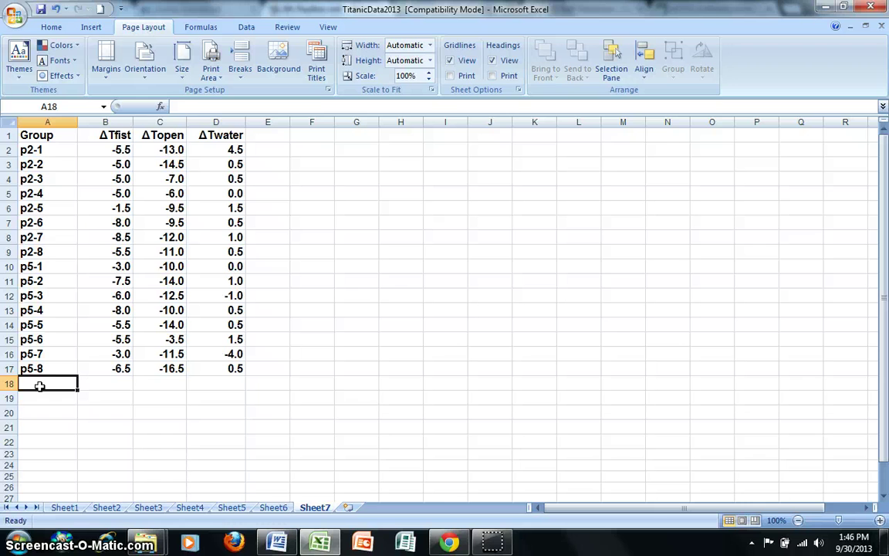
{"action": "type", "text": "Avg"}
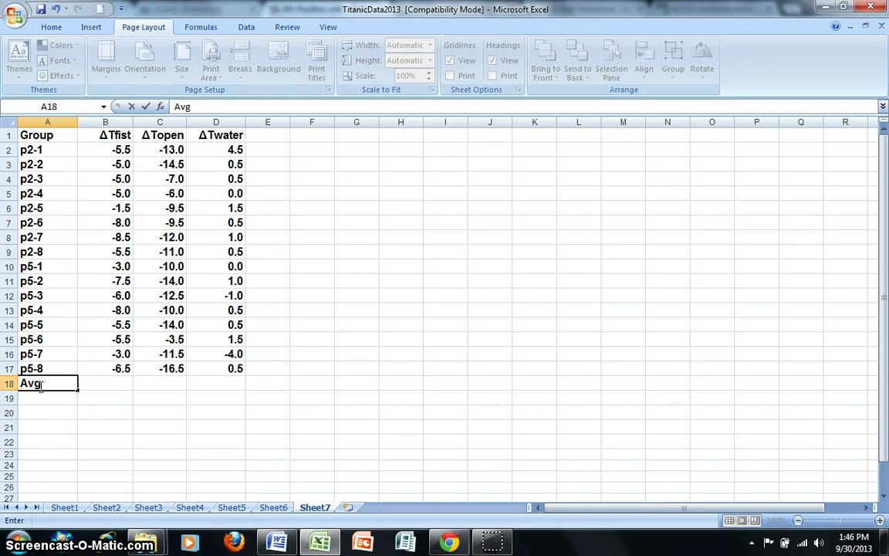
{"action": "key", "text": "Tab"}
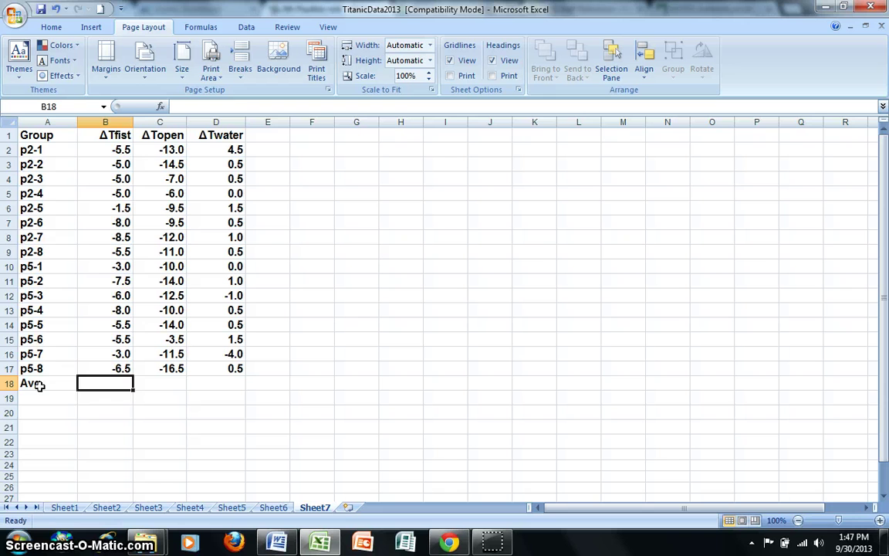
- Calculate the average of the ΔTfist values B2:B17 in cell B18 with the AVERAGE function
{"action": "left_click", "coordinate": [109, 385]}
{"action": "left_click", "coordinate": [51, 28]}
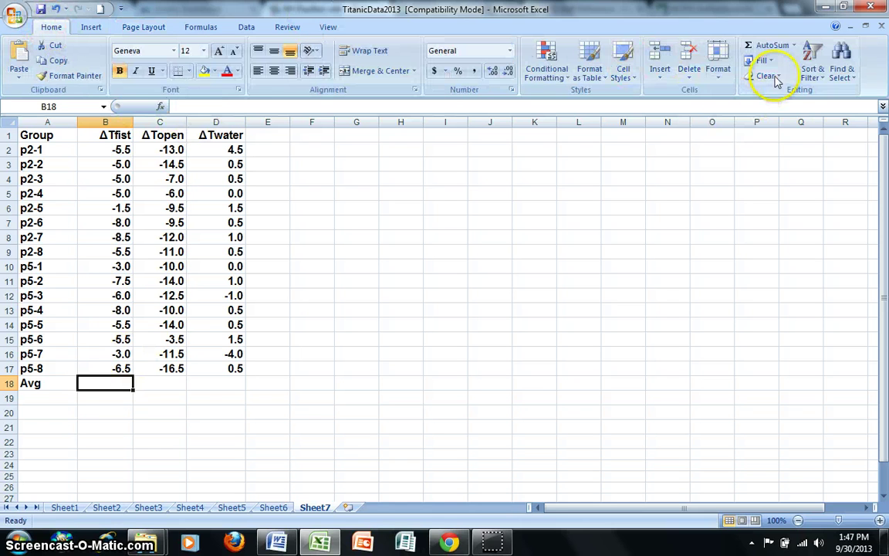
{"action": "left_click", "coordinate": [794, 44]}
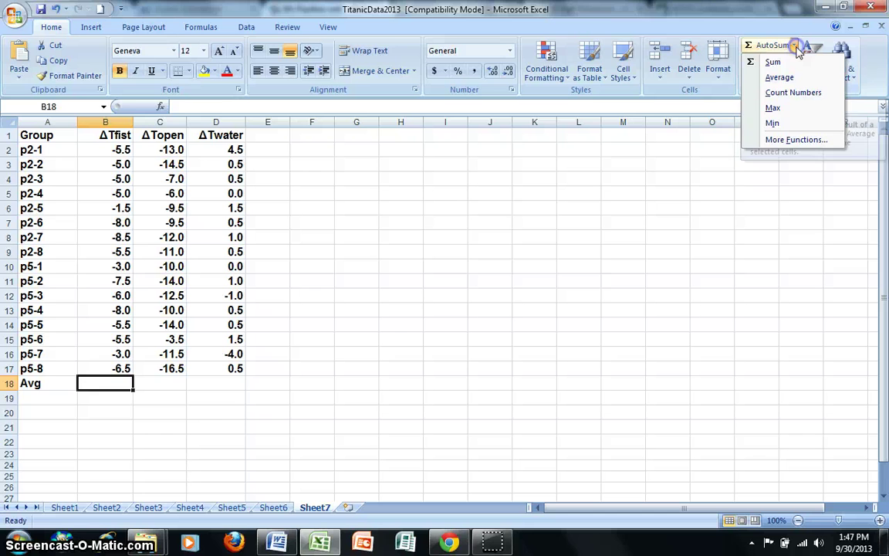
{"action": "left_click", "coordinate": [781, 78]}
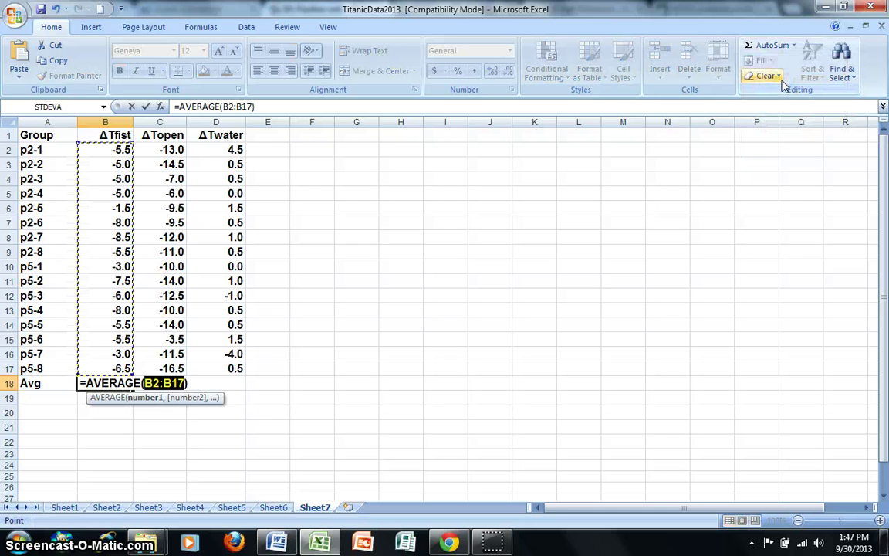
{"action": "left_click_drag", "start_coordinate": [114, 150], "coordinate": [114, 366]}
{"action": "key", "text": "Return"}
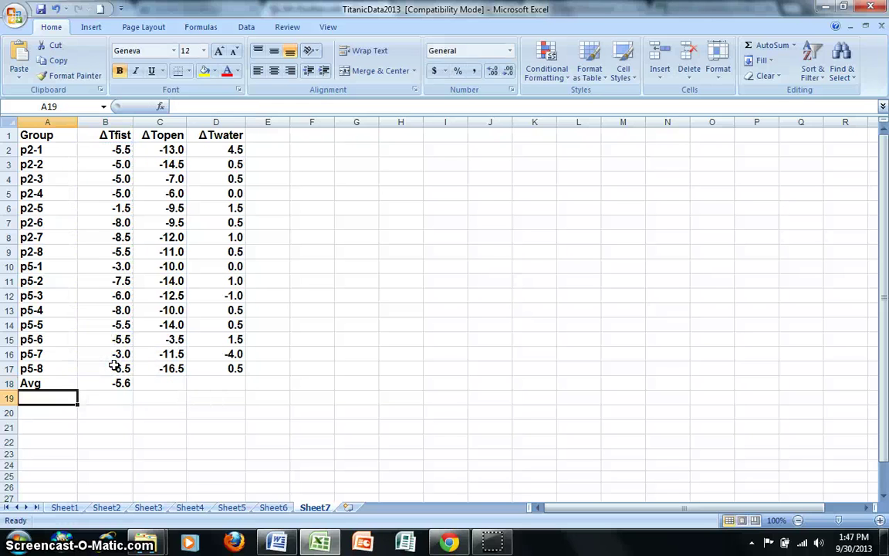
{"action": "left_click", "coordinate": [223, 423]}
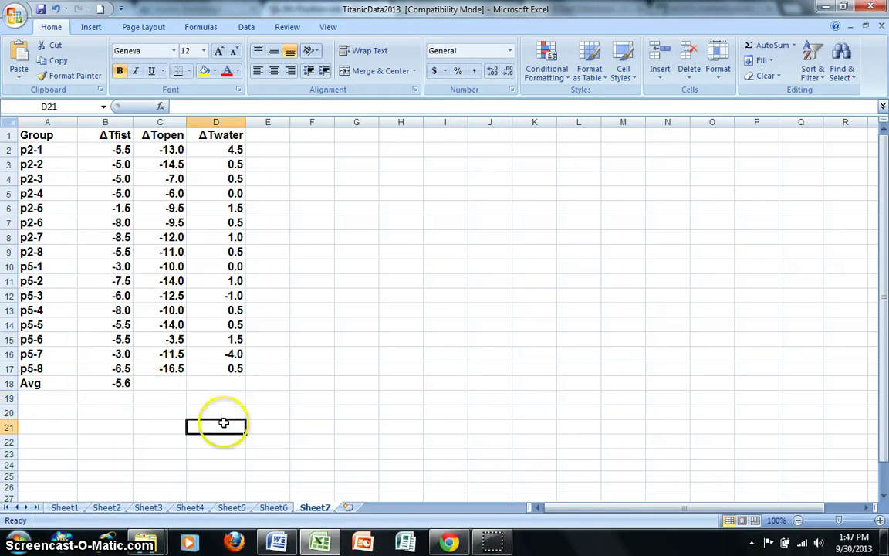
- Calculate the average of the ΔTopen values C2:C17 in cell C18 with the AVERAGE function
{"action": "left_click", "coordinate": [173, 383]}
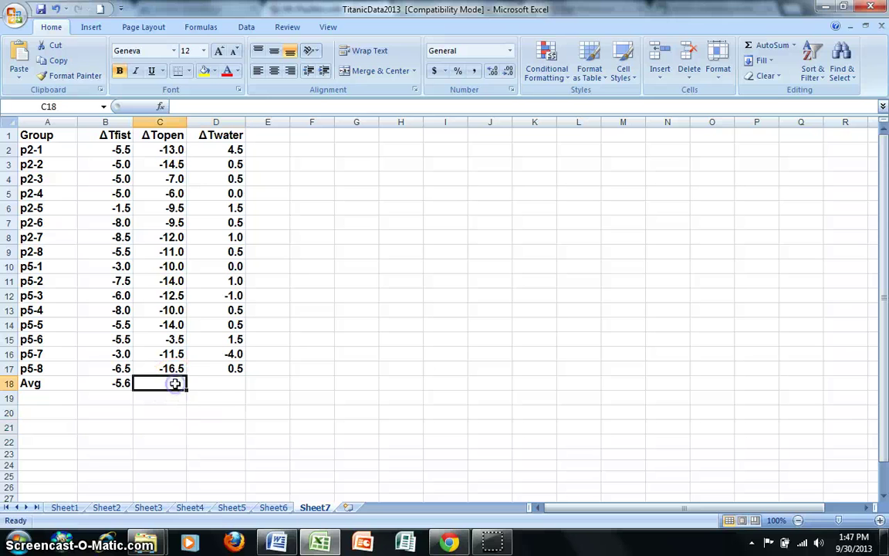
{"action": "left_click", "coordinate": [795, 47]}
{"action": "left_click", "coordinate": [780, 77]}
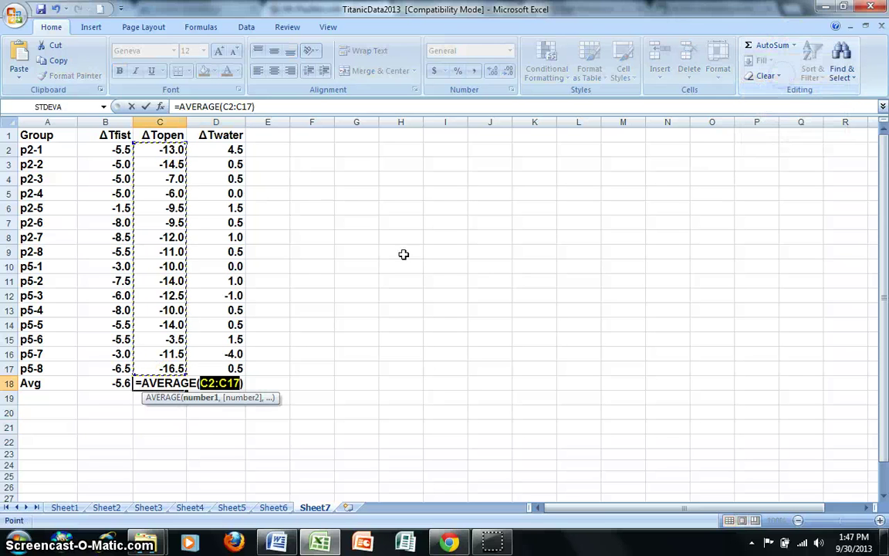
{"action": "left_click_drag", "start_coordinate": [173, 149], "coordinate": [177, 361]}
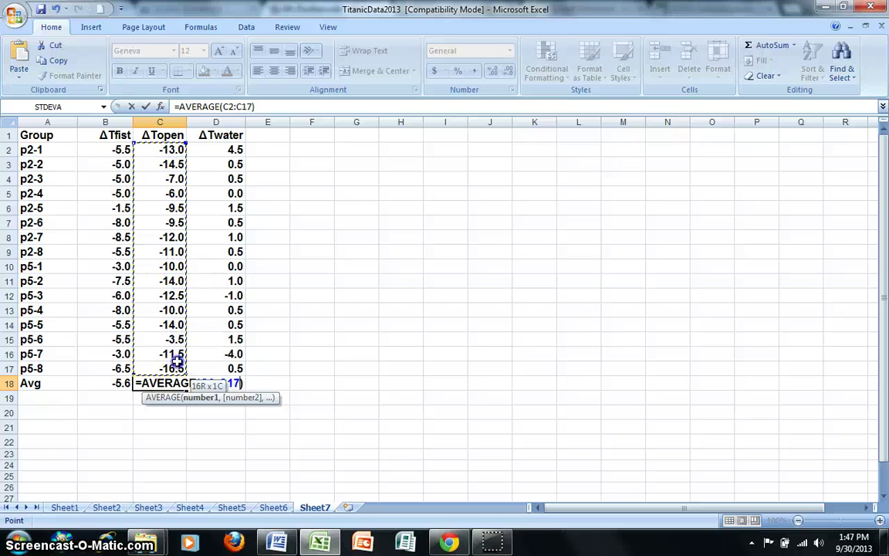
{"action": "key", "text": "Return"}
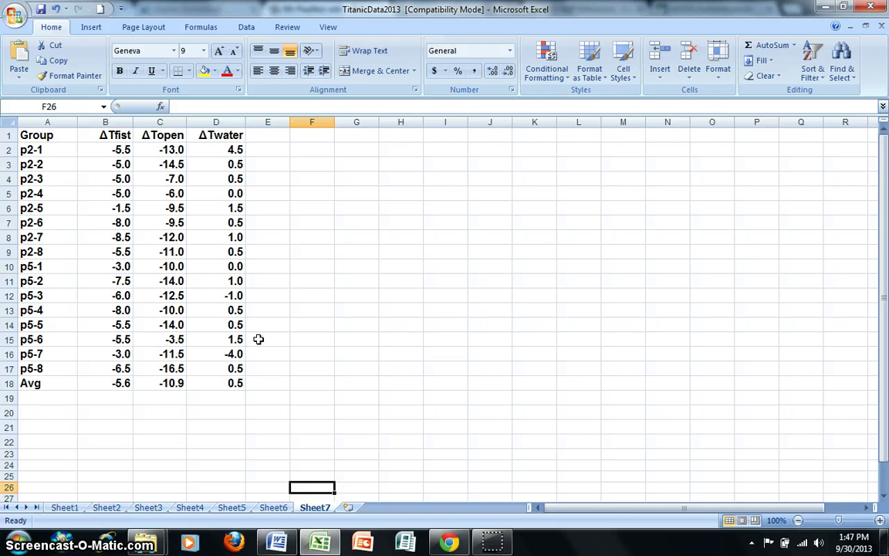
- Label the row below the averages by entering "Std Dev" in A19
{"action": "left_click", "coordinate": [50, 400]}
{"action": "type", "text": "Std"}
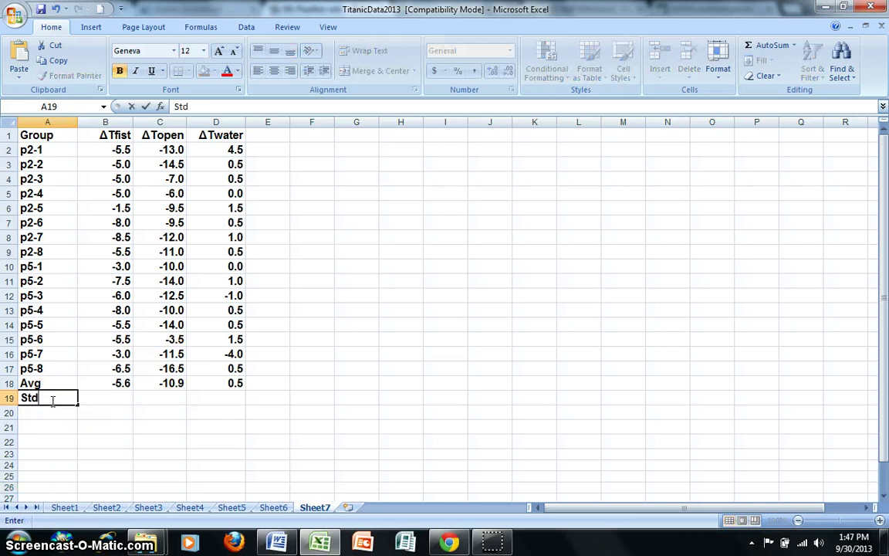
{"action": "type", "text": " Dev"}
- Calculate the standard deviation of the ΔTfist values B2:B17 in B19 using the statistical function STDEVA
{"action": "left_click", "coordinate": [99, 399]}
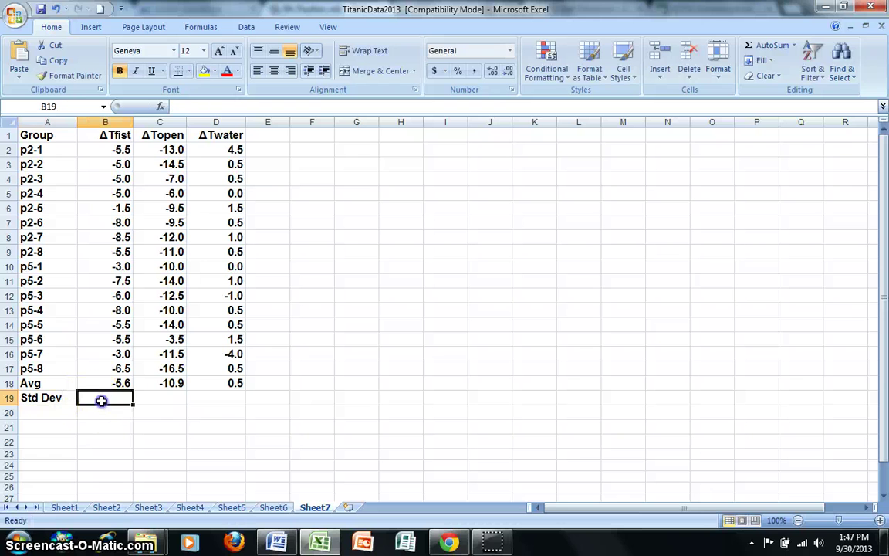
{"action": "left_click", "coordinate": [793, 45]}
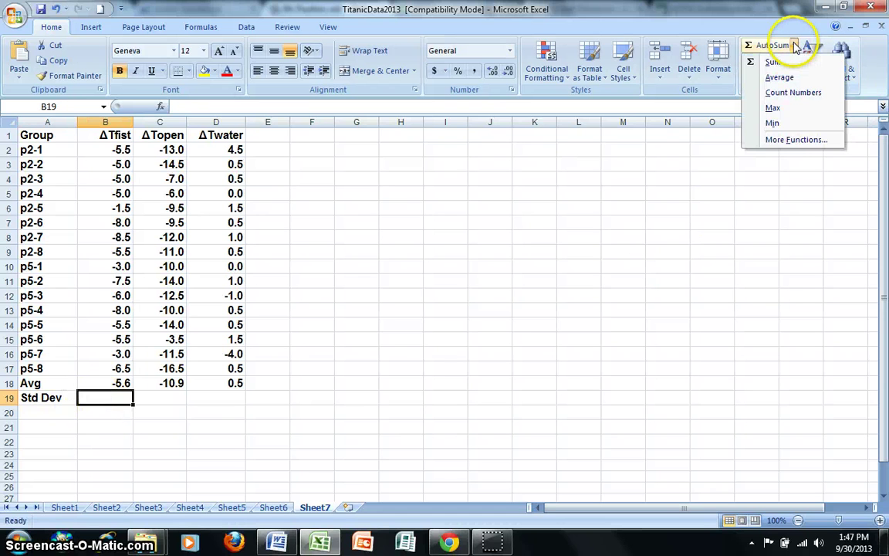
{"action": "left_click", "coordinate": [788, 142]}
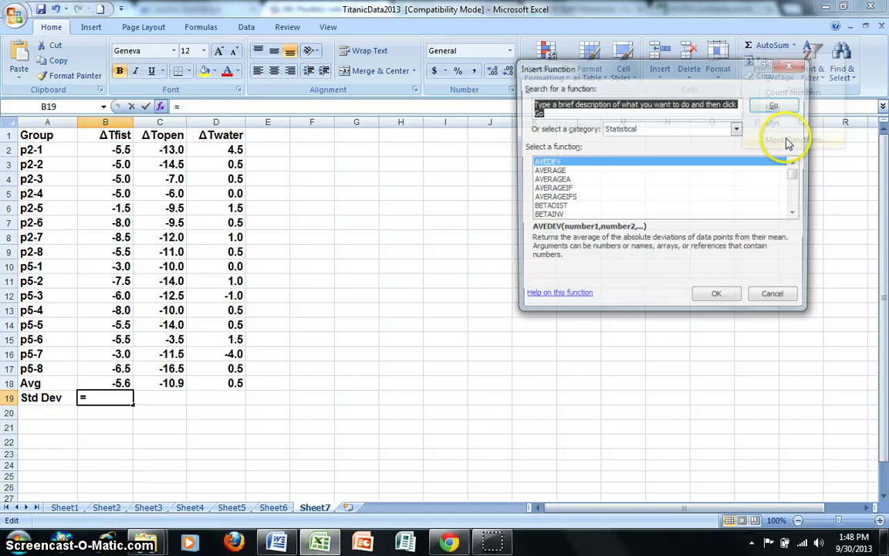
{"action": "left_click", "coordinate": [737, 128]}
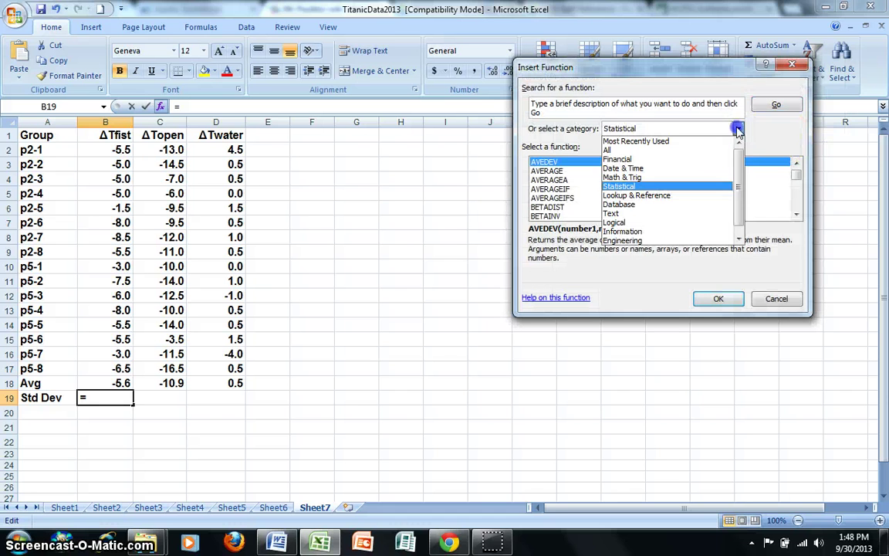
{"action": "left_click", "coordinate": [737, 128]}
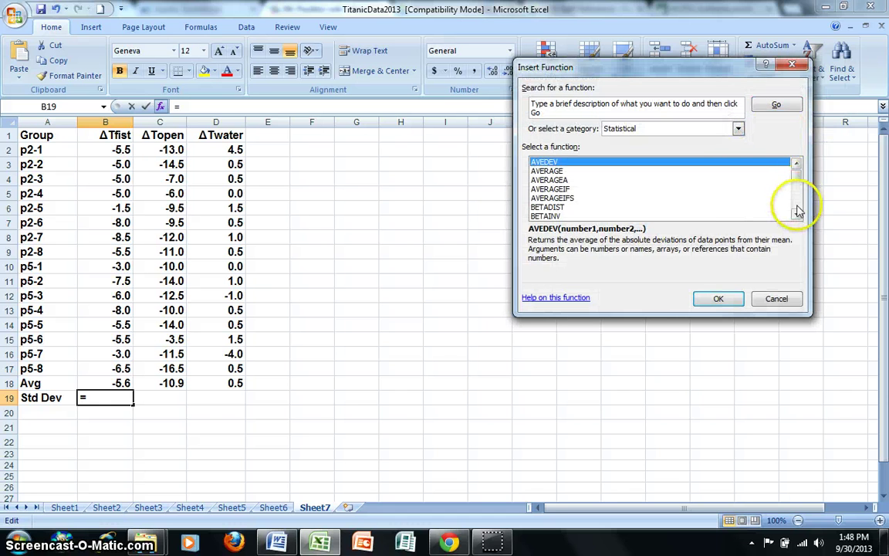
{"action": "left_click_drag", "start_coordinate": [799, 210], "coordinate": [799, 218]}
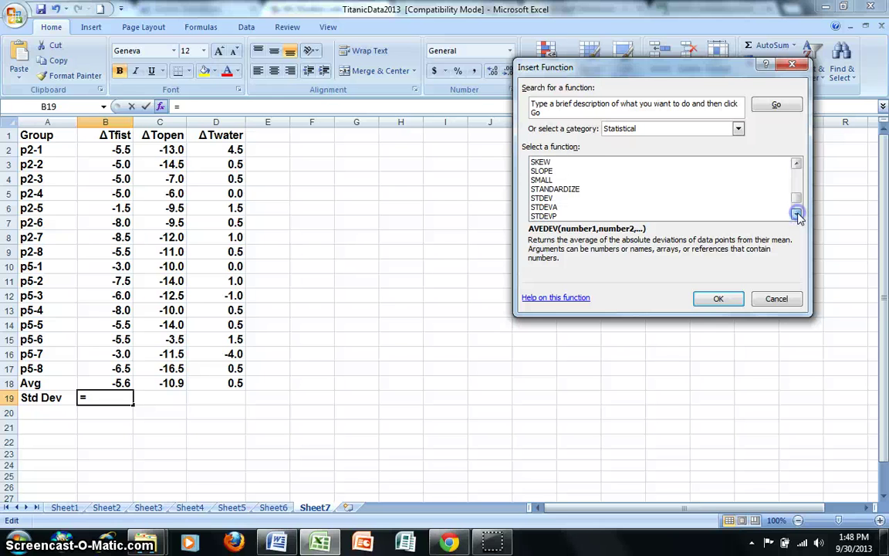
{"action": "left_click", "coordinate": [548, 207]}
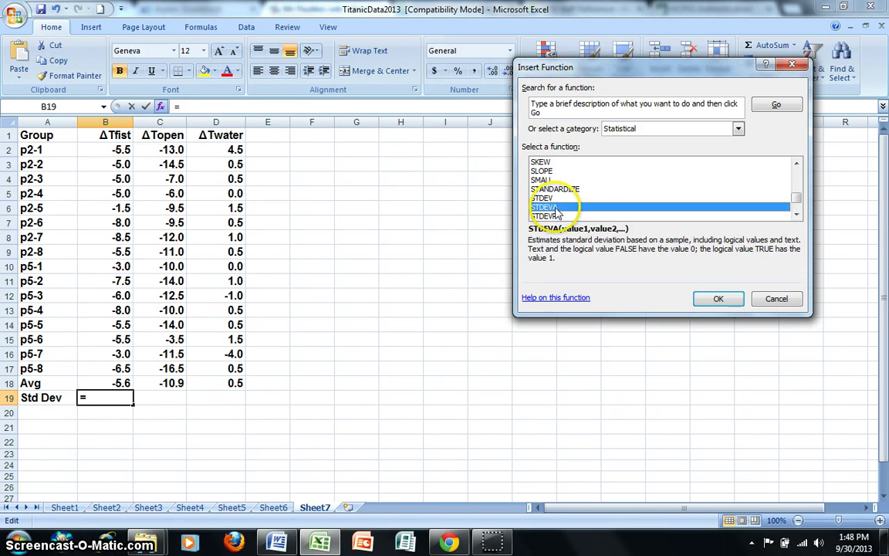
{"action": "left_click", "coordinate": [714, 299]}
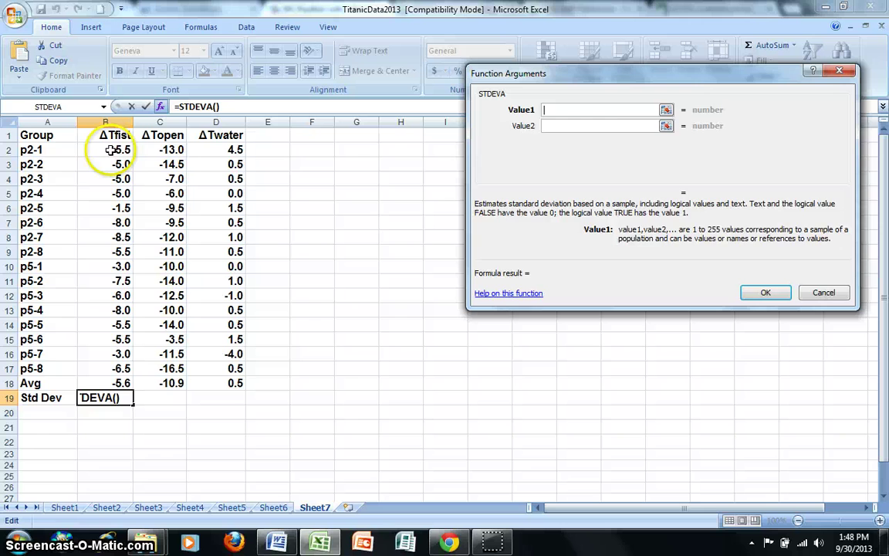
{"action": "left_click_drag", "start_coordinate": [114, 150], "coordinate": [115, 367]}
{"action": "key", "text": "Return"}
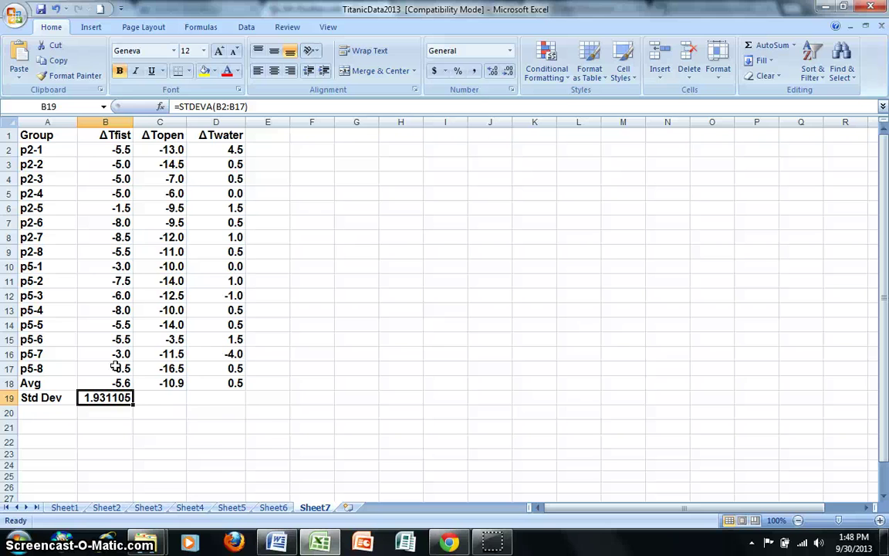
{"action": "left_click", "coordinate": [241, 439]}
- Calculate the standard deviation of the ΔTopen values C2:C17 in C19 using the statistical function STDEVA
{"action": "left_click", "coordinate": [169, 396]}
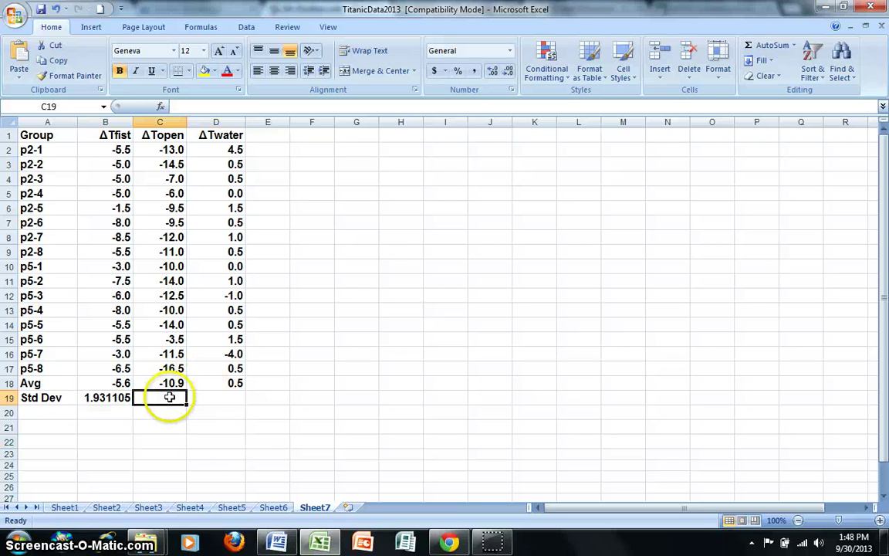
{"action": "left_click", "coordinate": [796, 47]}
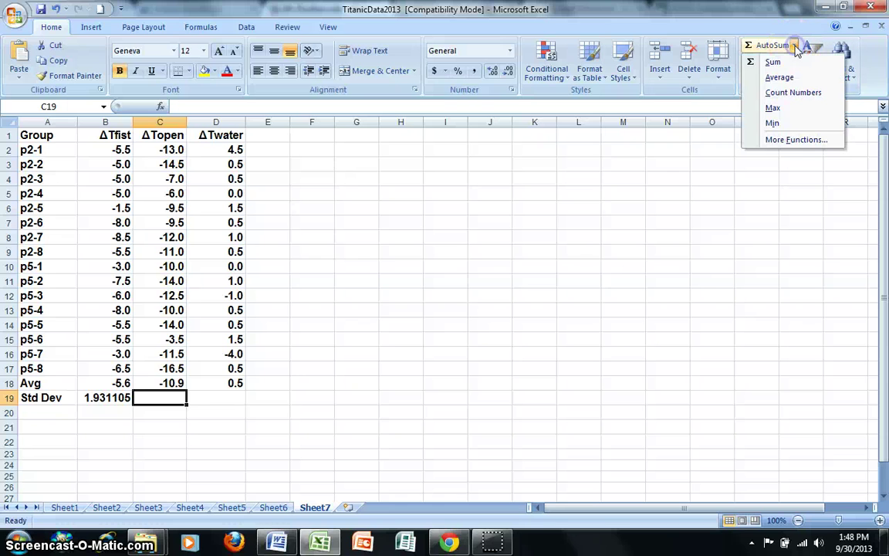
{"action": "left_click", "coordinate": [788, 139]}
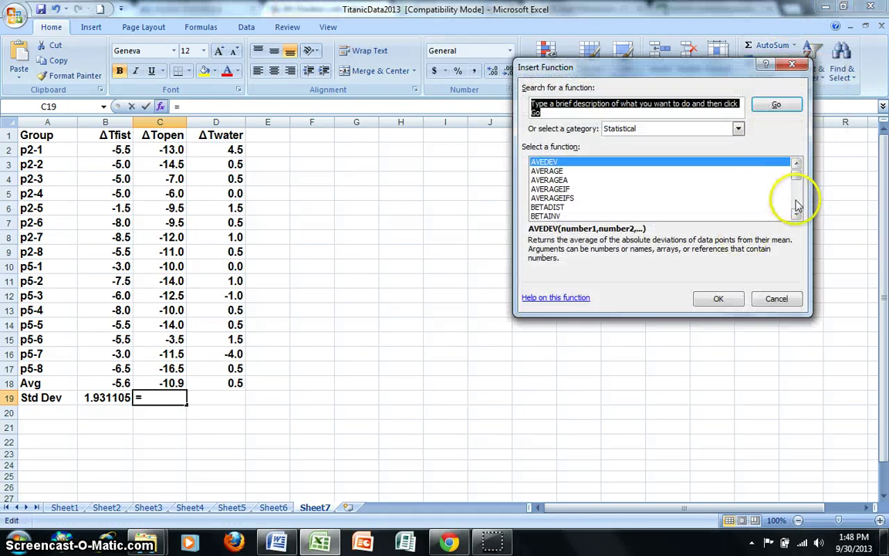
{"action": "left_click", "coordinate": [795, 202]}
{"action": "mouse_move", "coordinate": [796, 180]}
{"action": "left_mouse_down"}
{"action": "mouse_move", "coordinate": [798, 204]}
{"action": "mouse_move", "coordinate": [795, 197]}
{"action": "left_mouse_up"}
{"action": "left_click", "coordinate": [546, 171]}
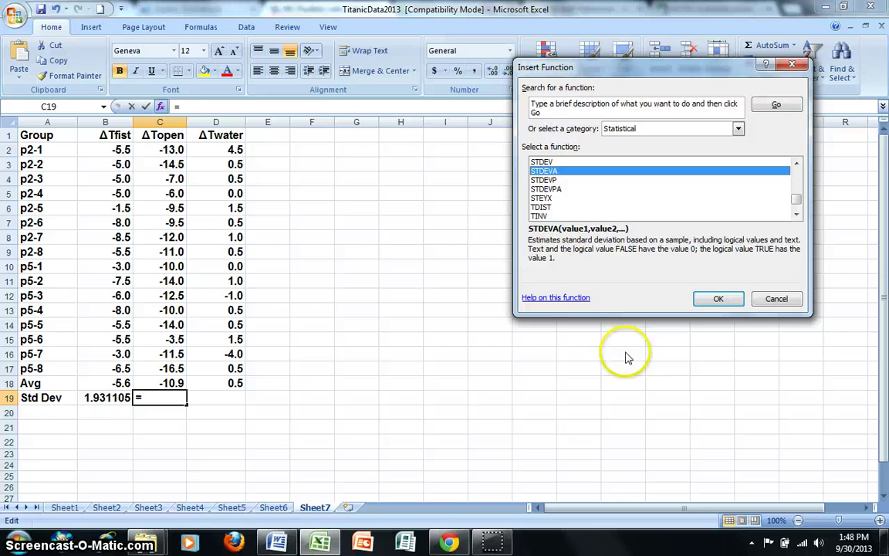
{"action": "left_click", "coordinate": [729, 301]}
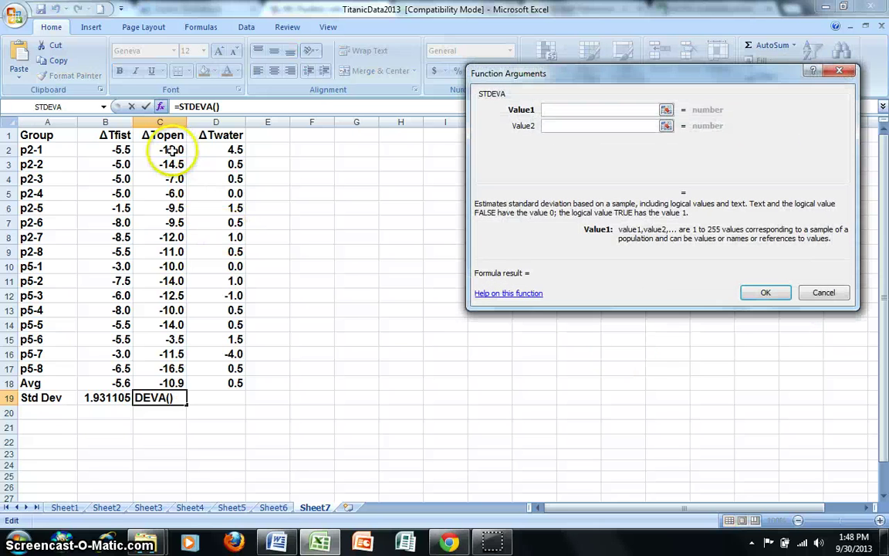
{"action": "left_click_drag", "start_coordinate": [173, 149], "coordinate": [177, 362]}
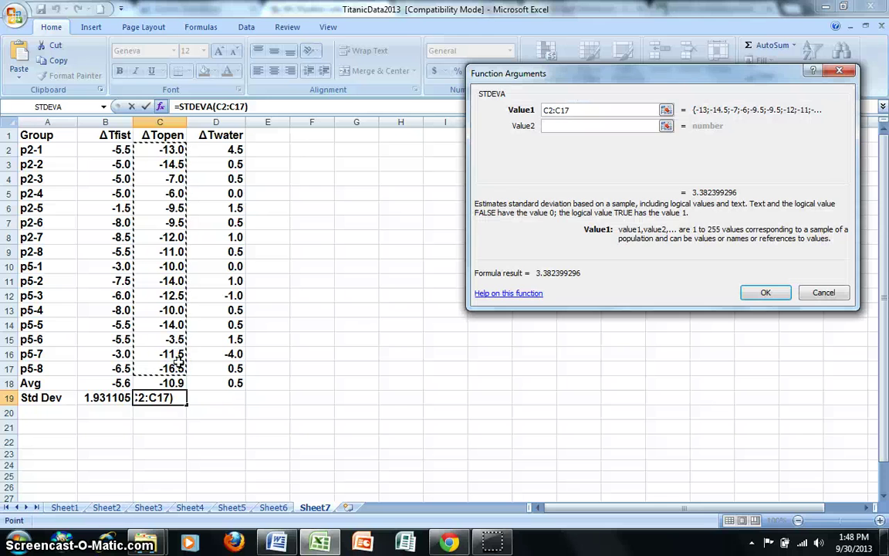
{"action": "key", "text": "Return"}
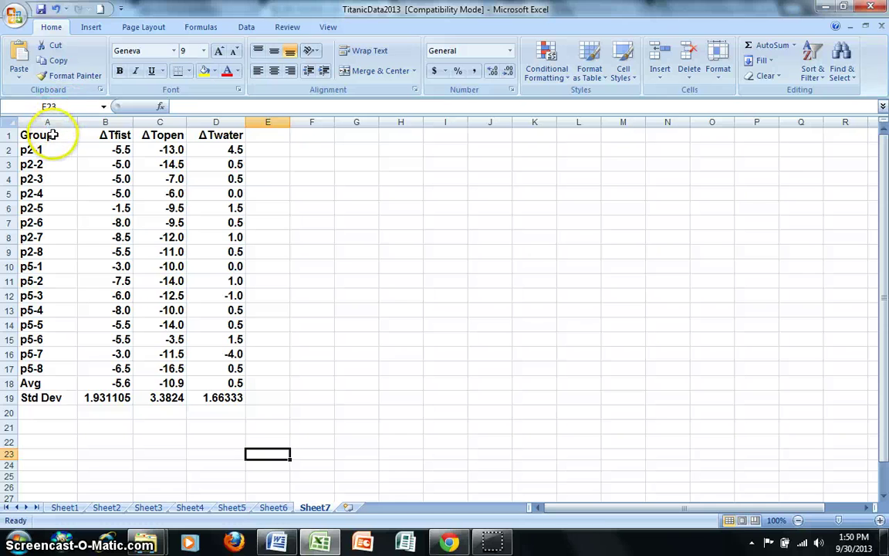
- Add a bottom border beneath the header row A1:D1
{"action": "left_click_drag", "start_coordinate": [51, 135], "coordinate": [213, 136]}
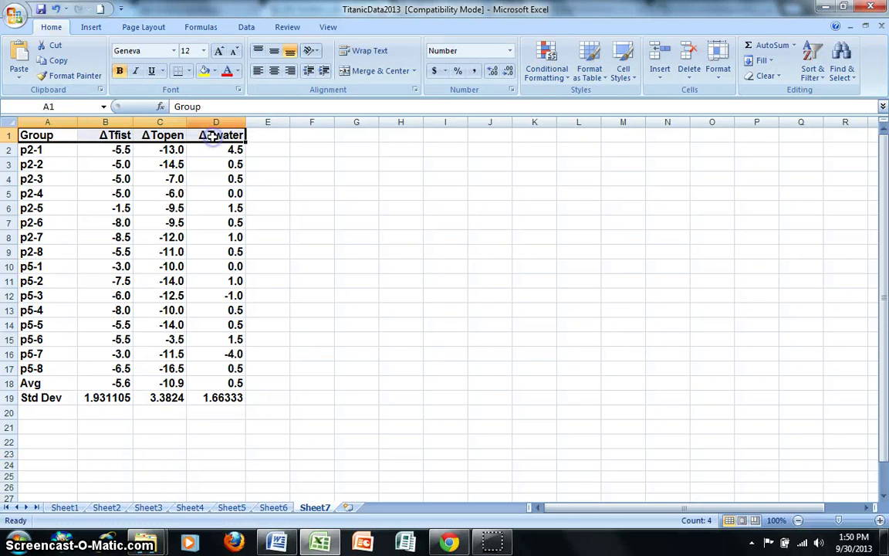
{"action": "left_click", "coordinate": [188, 71]}
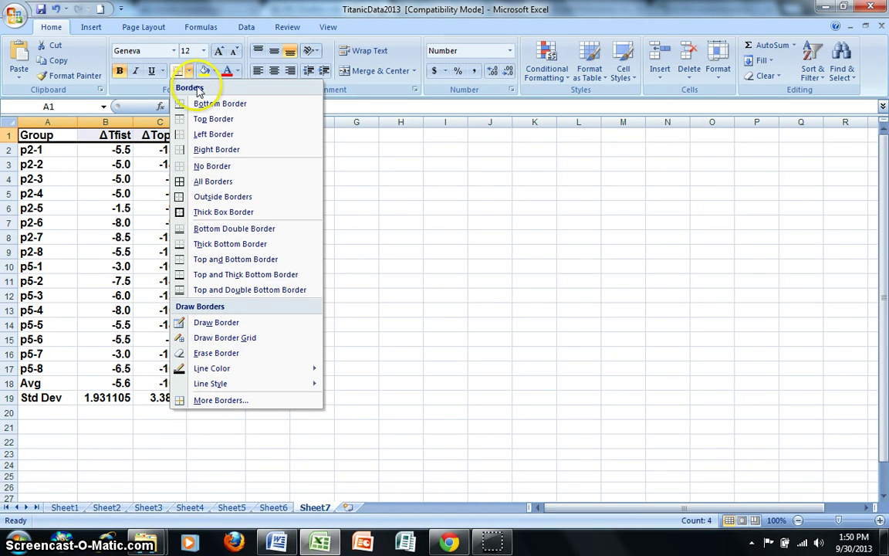
{"action": "left_click", "coordinate": [199, 103]}
{"action": "left_click", "coordinate": [209, 326]}
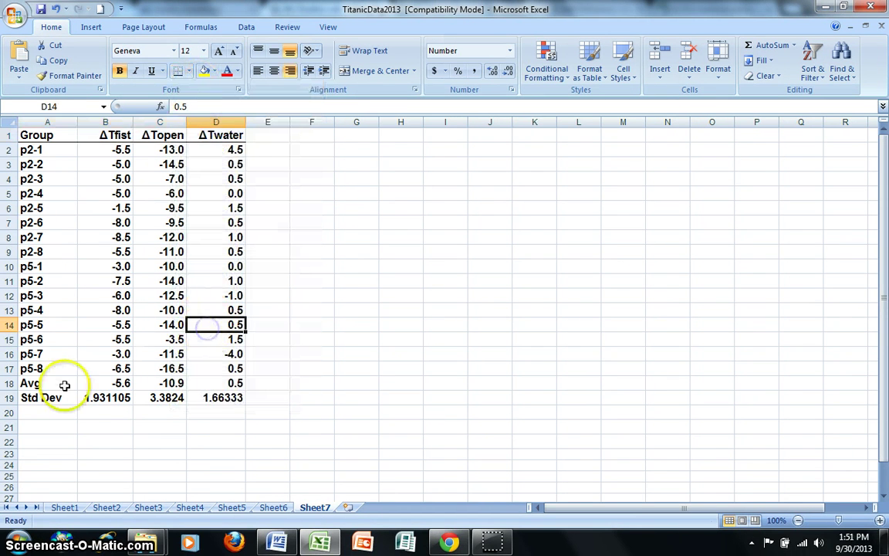
- Add a bottom border beneath the last data row, A17:D17, separating the group data from the averages
{"action": "left_click_drag", "start_coordinate": [35, 368], "coordinate": [230, 368]}
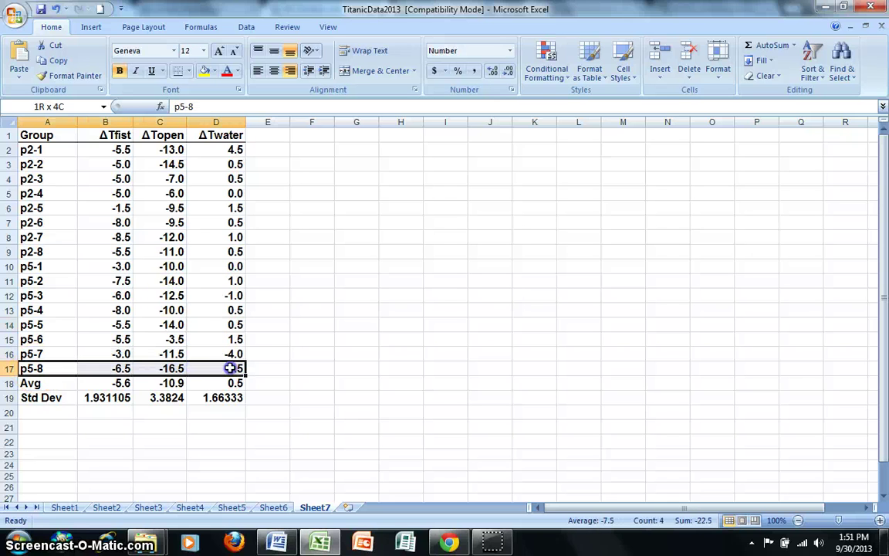
{"action": "left_click", "coordinate": [188, 71]}
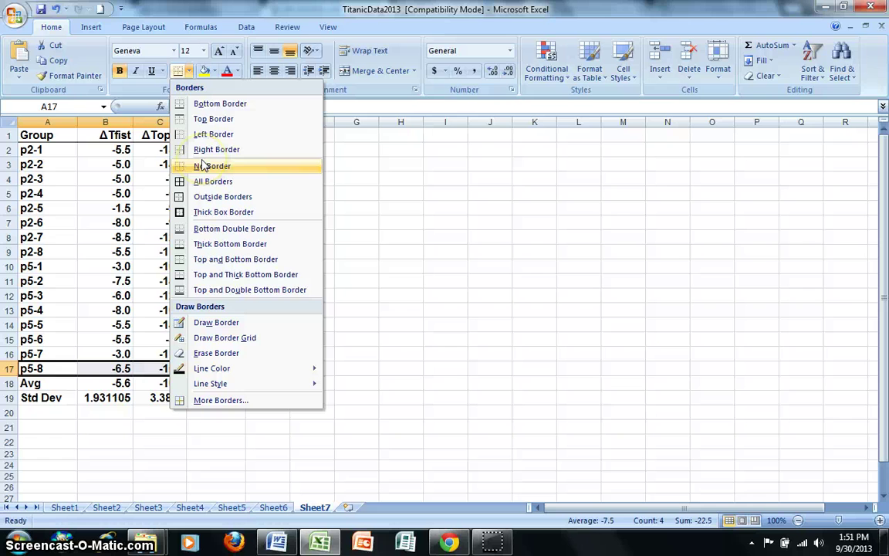
{"action": "left_click", "coordinate": [221, 104]}
{"action": "left_click", "coordinate": [358, 396]}
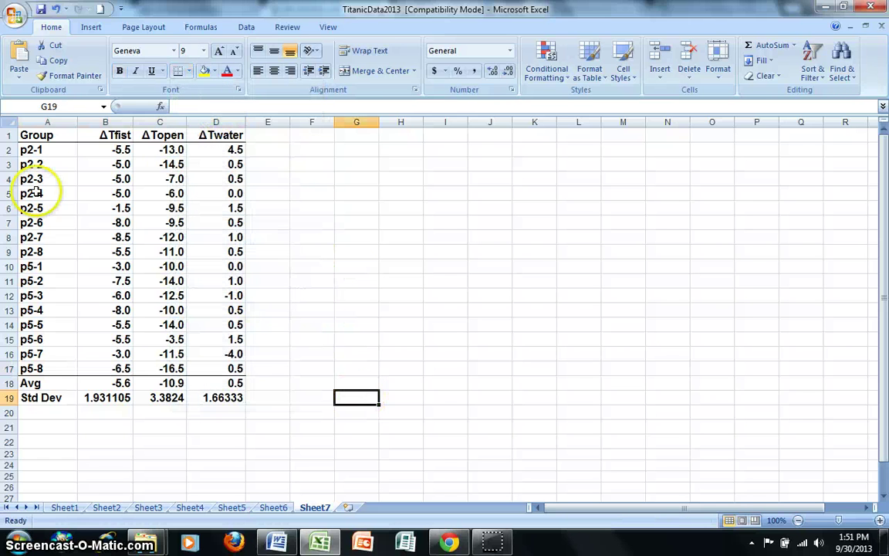
- Copy the table A1:D19, switch to the Tables_Figures document in Word and paste it below the Table 1 caption
{"action": "left_click", "coordinate": [36, 137]}
{"action": "left_click_drag", "start_coordinate": [36, 138], "coordinate": [207, 397]}
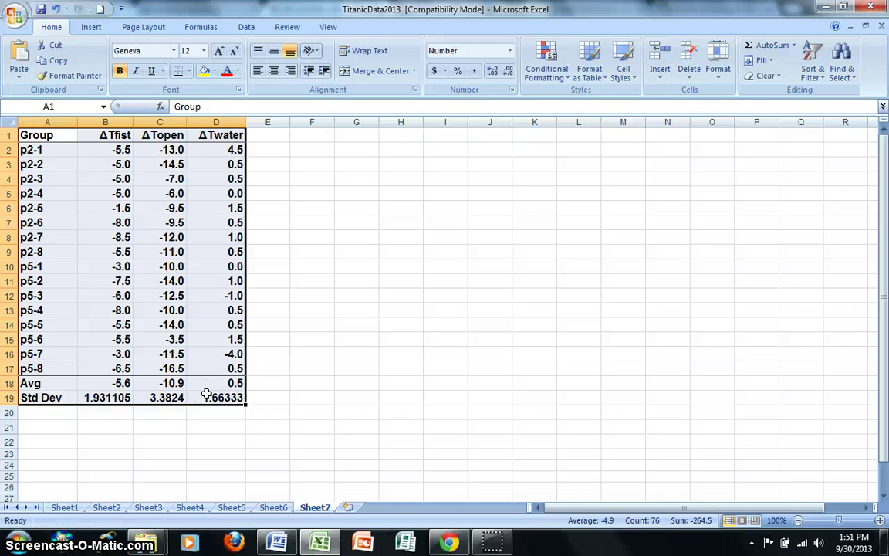
{"action": "key", "text": "ctrl+c"}
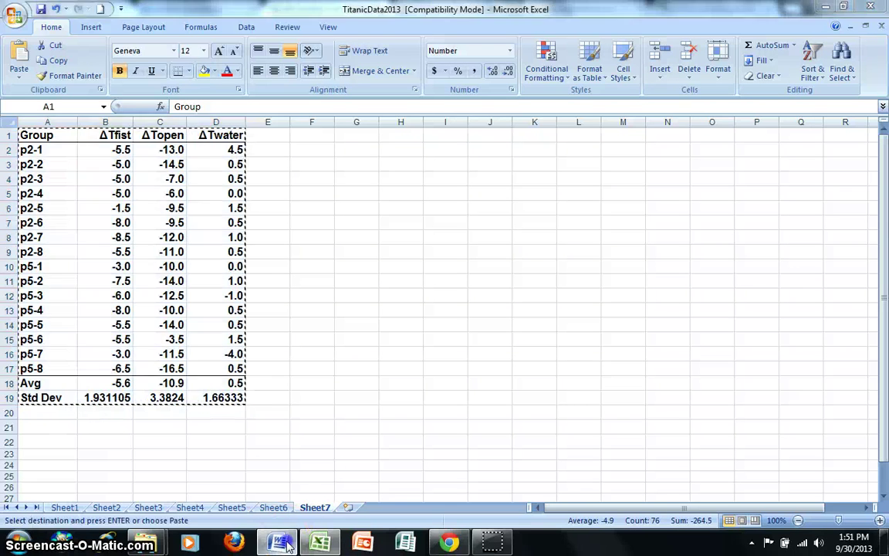
{"action": "left_click", "coordinate": [286, 536]}
{"action": "left_click", "coordinate": [231, 289]}
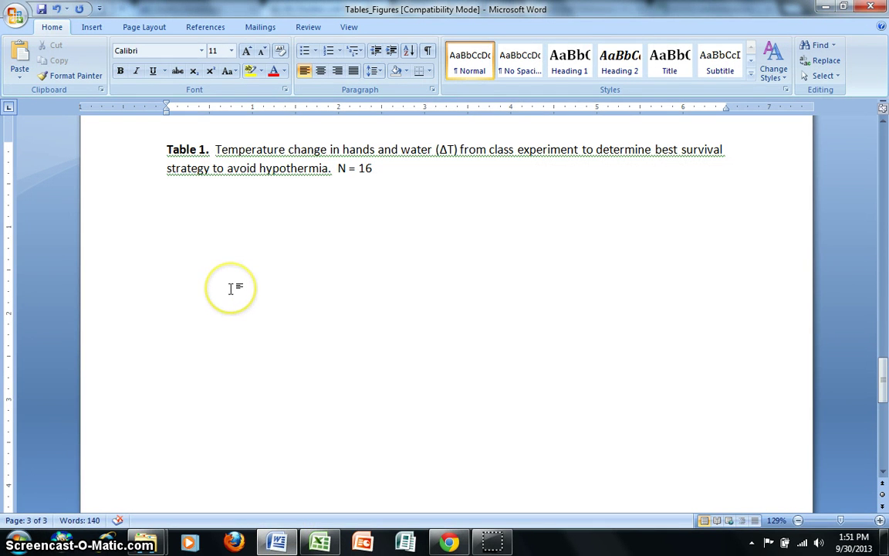
{"action": "key", "text": "ctrl+v"}
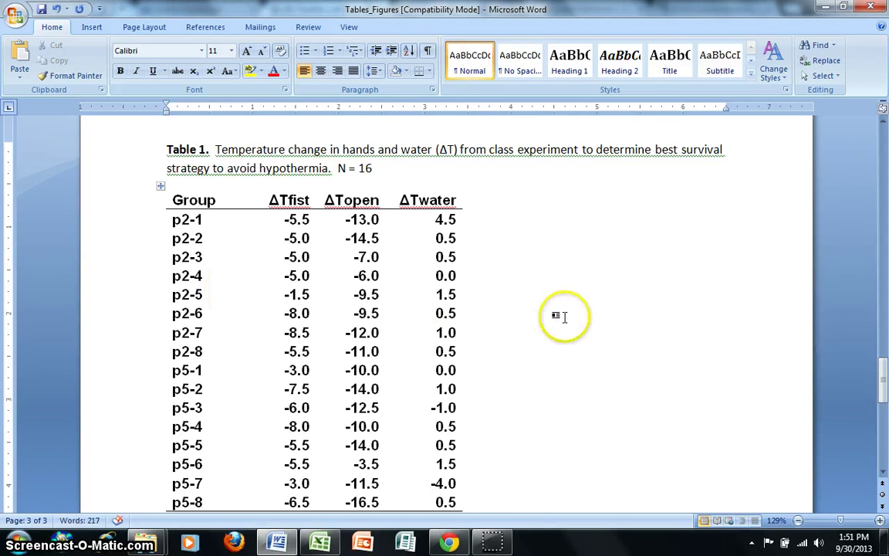
{"action": "scroll", "coordinate": [576, 322], "scroll_direction": "down", "scroll_amount": 5}
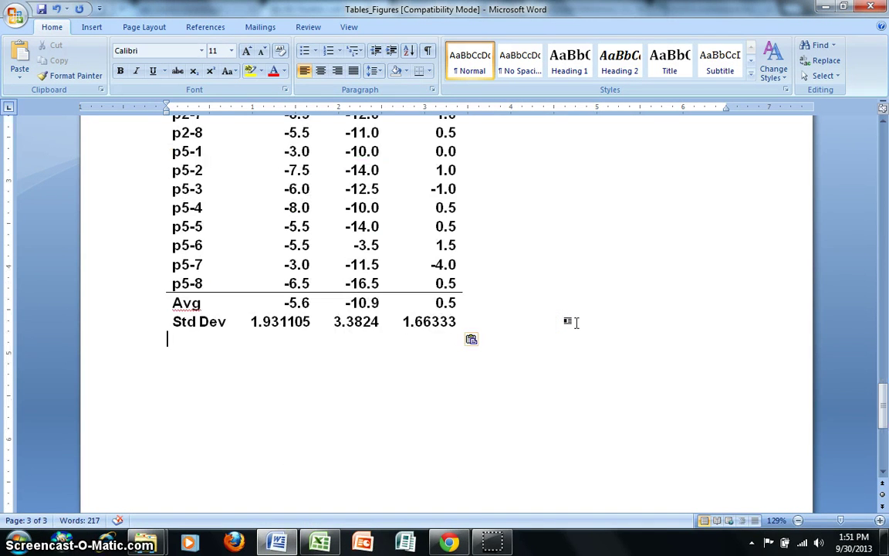
{"action": "scroll", "coordinate": [576, 323], "scroll_direction": "up", "scroll_amount": 8}
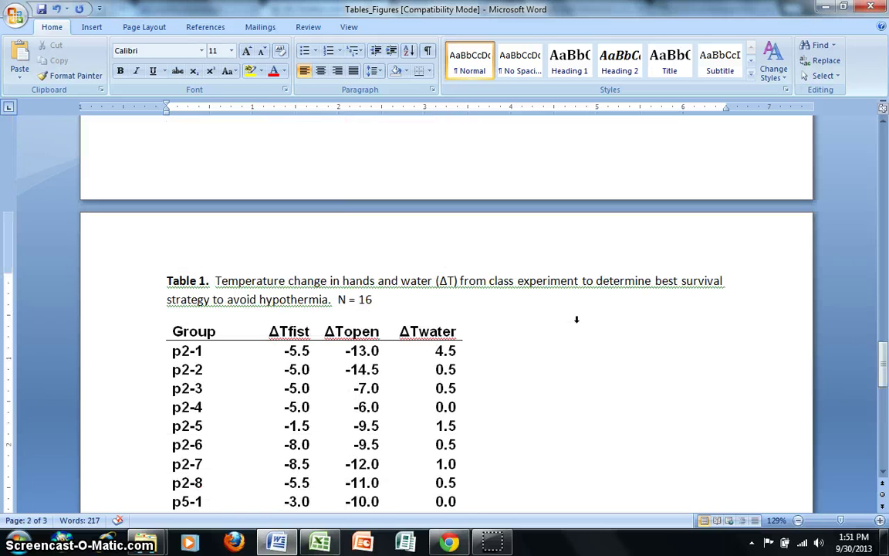
{"action": "left_click_drag", "start_coordinate": [882, 355], "coordinate": [885, 376]}
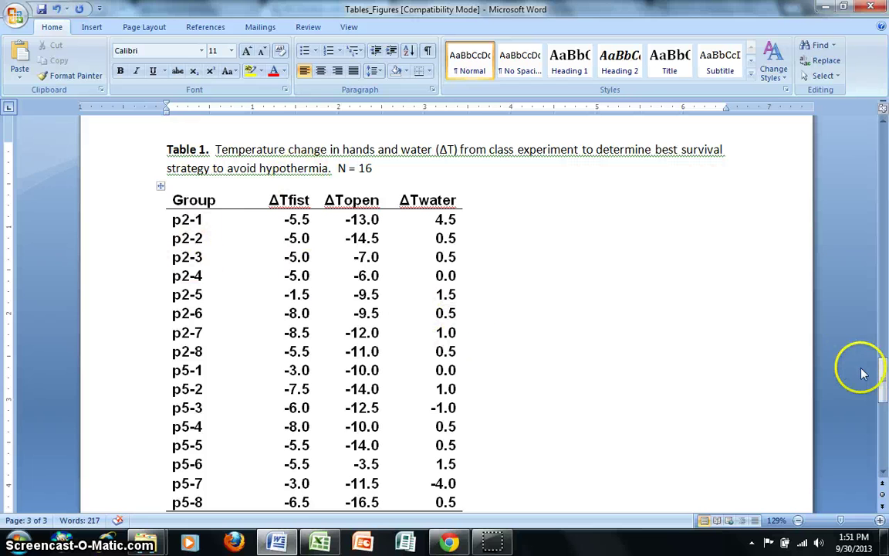
{"action": "left_click_drag", "start_coordinate": [884, 362], "coordinate": [885, 376]}
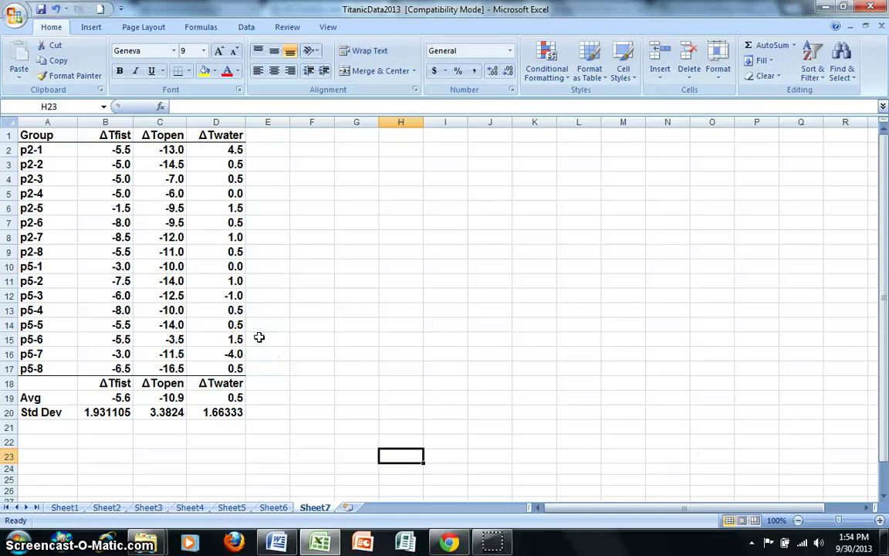
- Insert a 2-D clustered column chart from the column labels and averages in B18:D19
{"action": "left_click", "coordinate": [90, 29]}
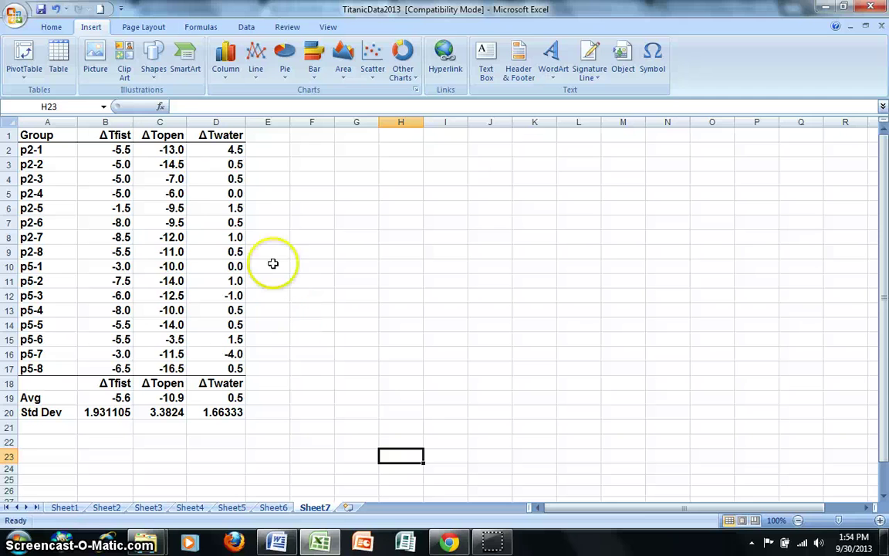
{"action": "left_click", "coordinate": [112, 384]}
{"action": "left_click_drag", "start_coordinate": [112, 384], "coordinate": [197, 398]}
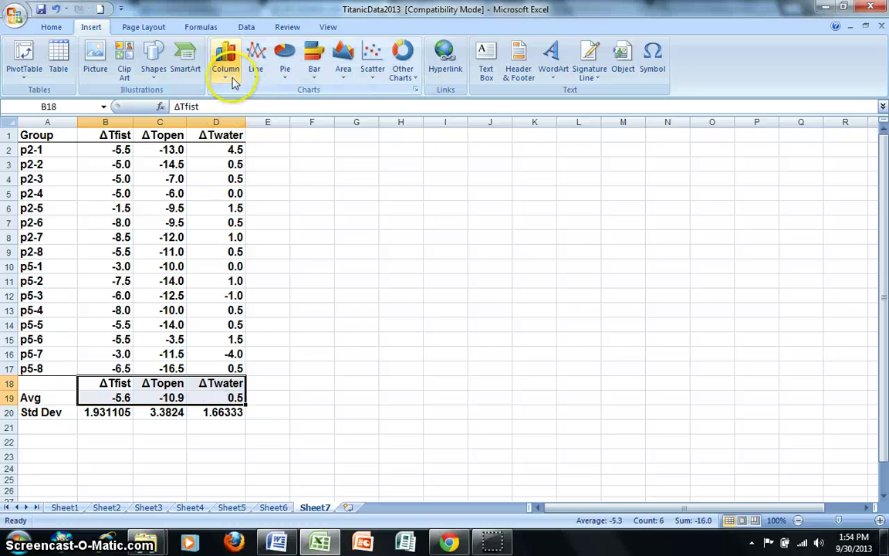
{"action": "left_click", "coordinate": [227, 63]}
{"action": "left_click", "coordinate": [234, 117]}
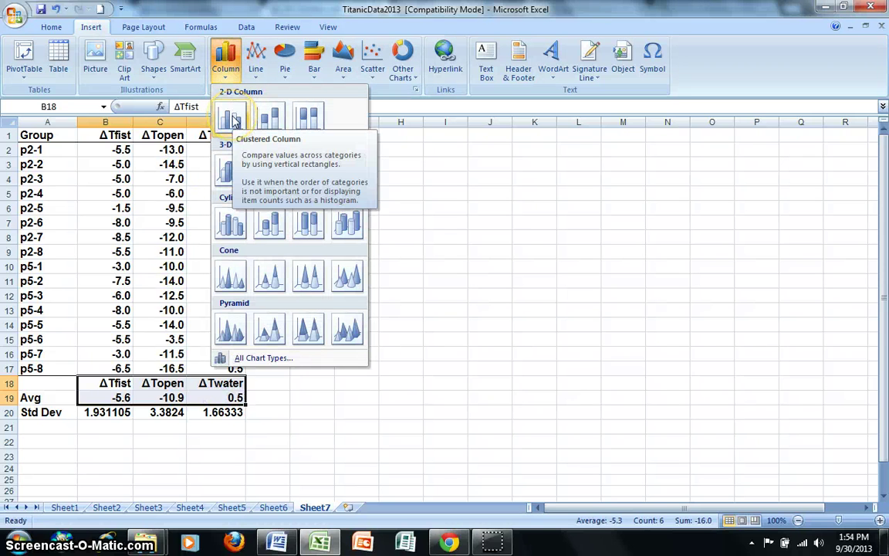
{"action": "left_click", "coordinate": [233, 117]}
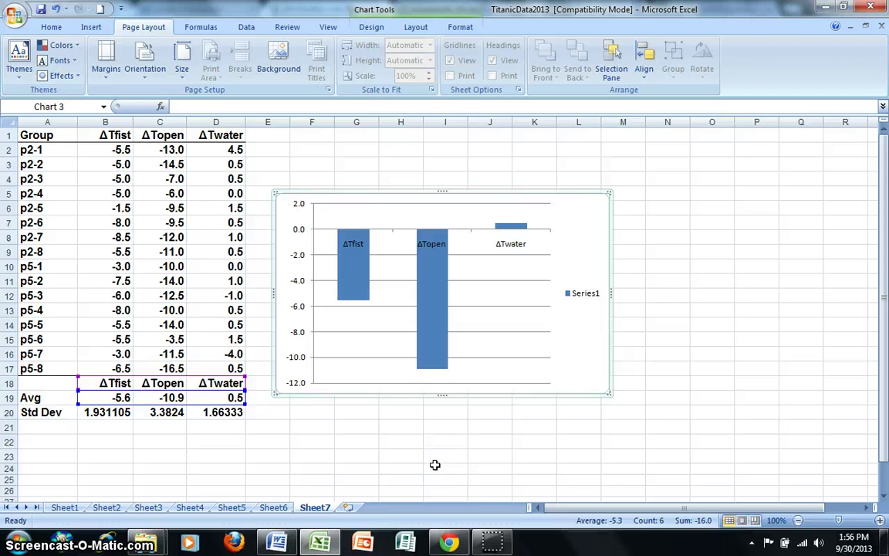
- Delete the chart's Series1 legend and set the horizontal axis labels' position to Low
{"action": "left_click", "coordinate": [585, 297]}
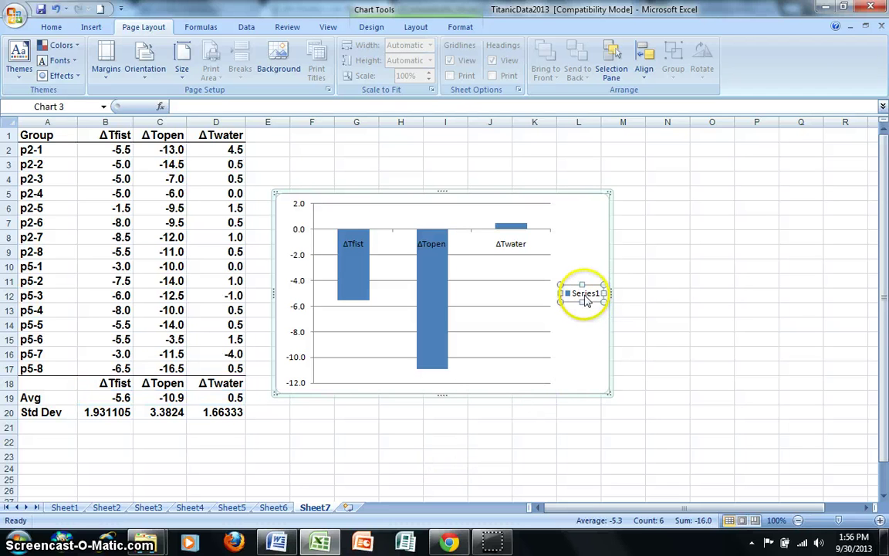
{"action": "key", "text": "Delete"}
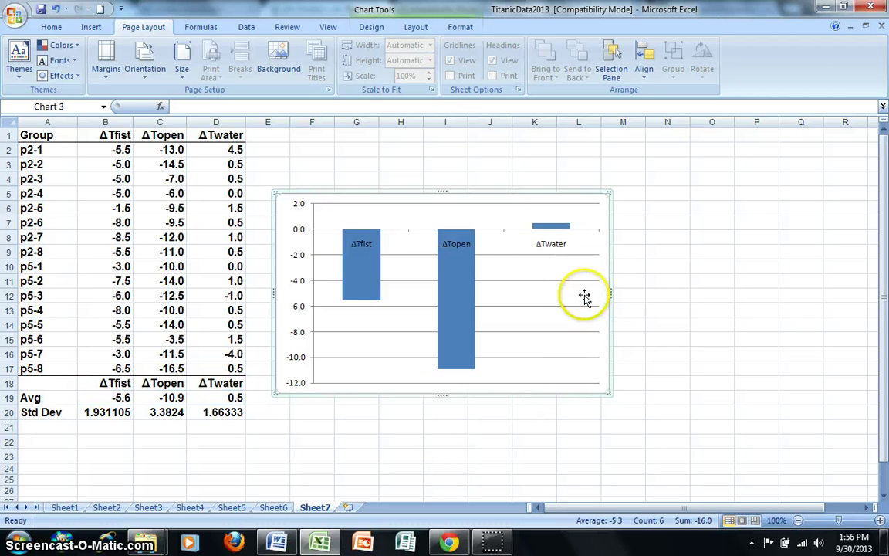
{"action": "right_click", "coordinate": [542, 246]}
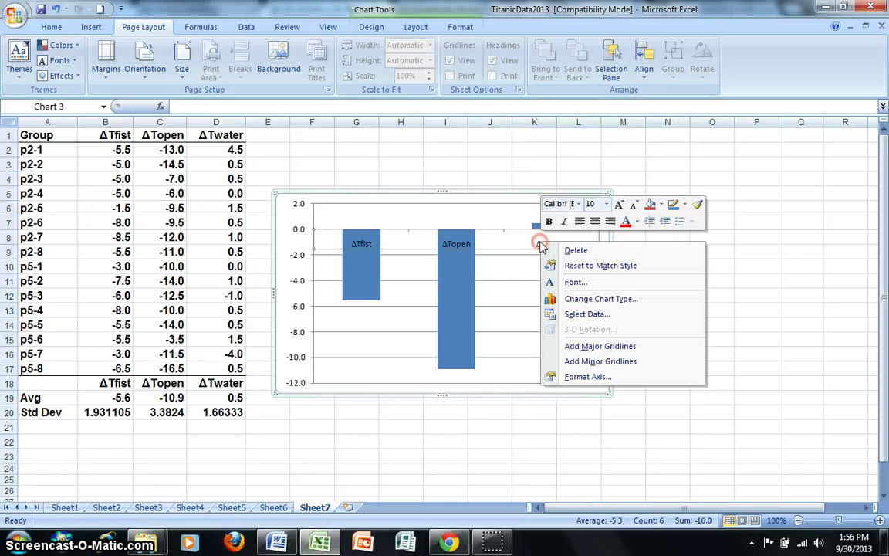
{"action": "left_click", "coordinate": [584, 376]}
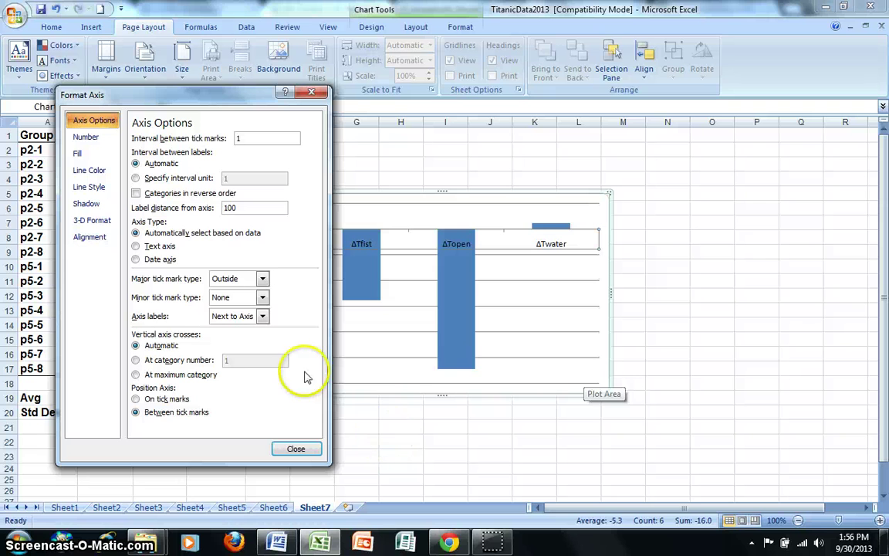
{"action": "left_click", "coordinate": [261, 316]}
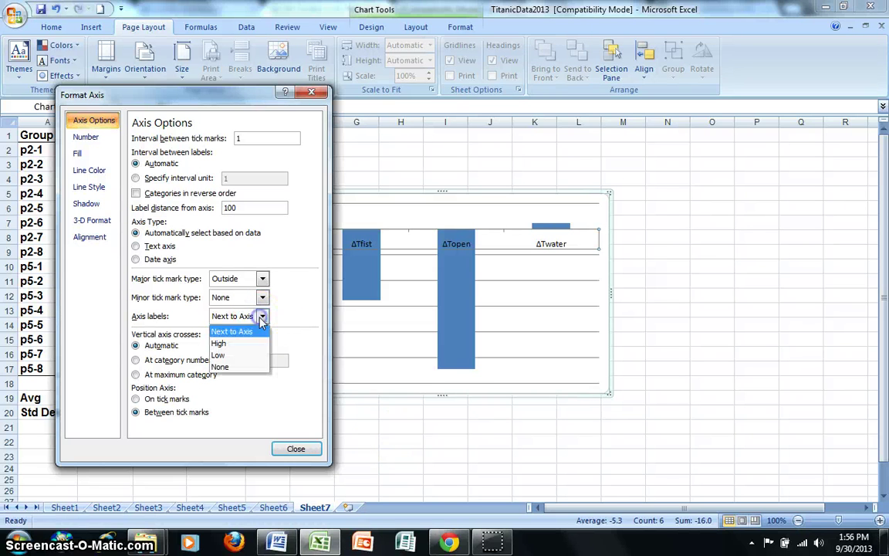
{"action": "left_click", "coordinate": [239, 357]}
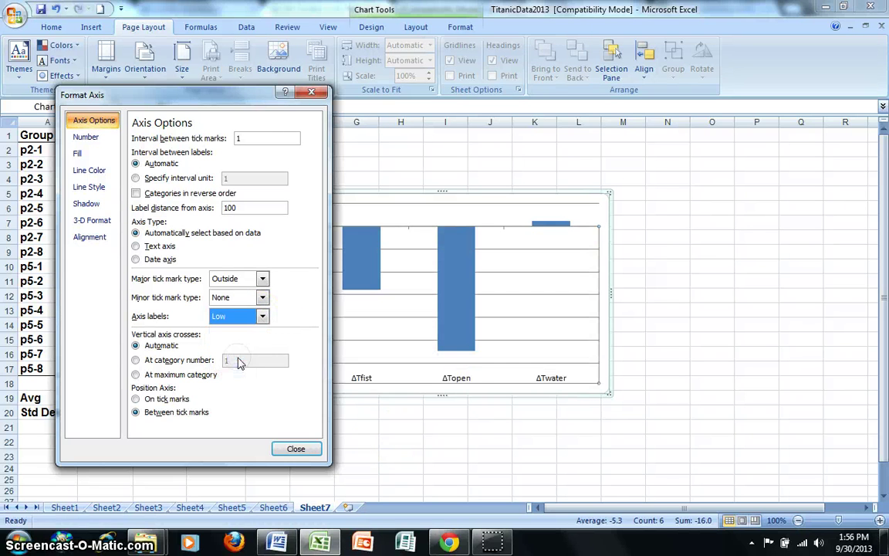
{"action": "left_click", "coordinate": [294, 448]}
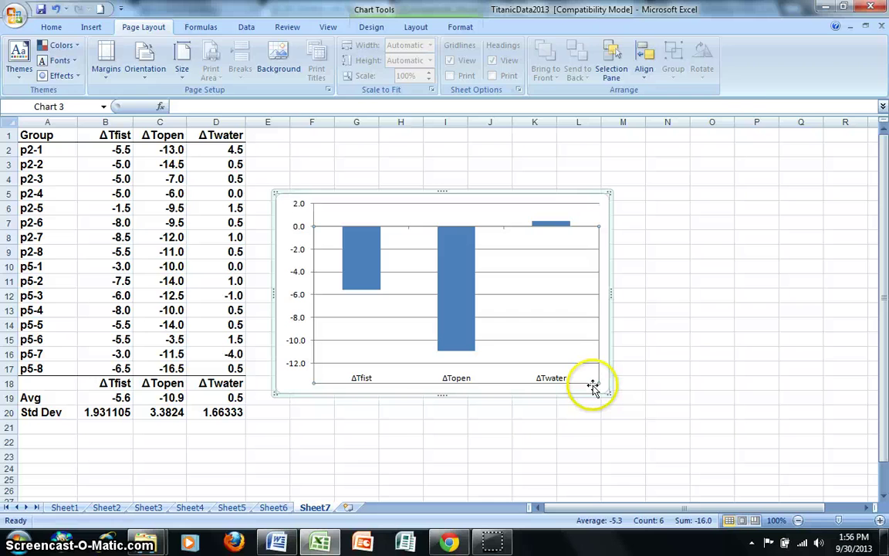
- Add a title below the chart's horizontal axis reading "Hypothermia Survival Strategies"
{"action": "left_click", "coordinate": [415, 27]}
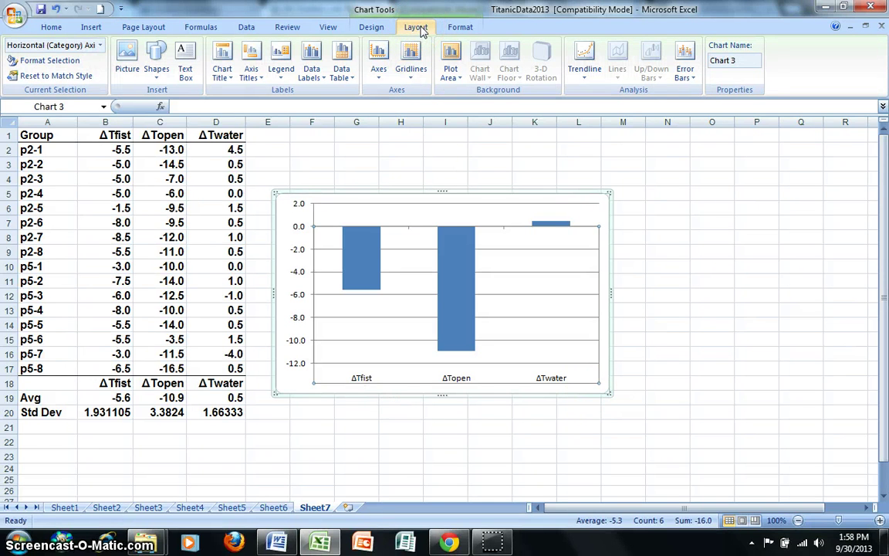
{"action": "left_click", "coordinate": [263, 78]}
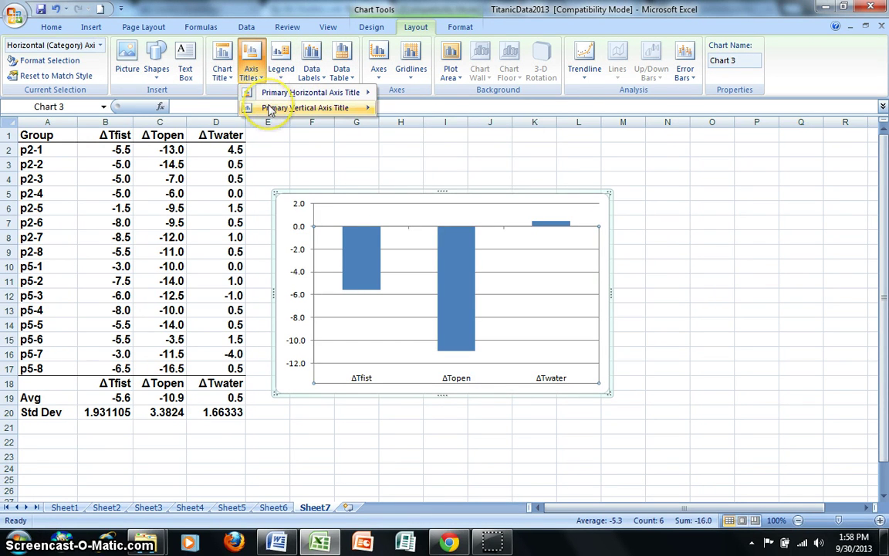
{"action": "mouse_move", "coordinate": [270, 109]}
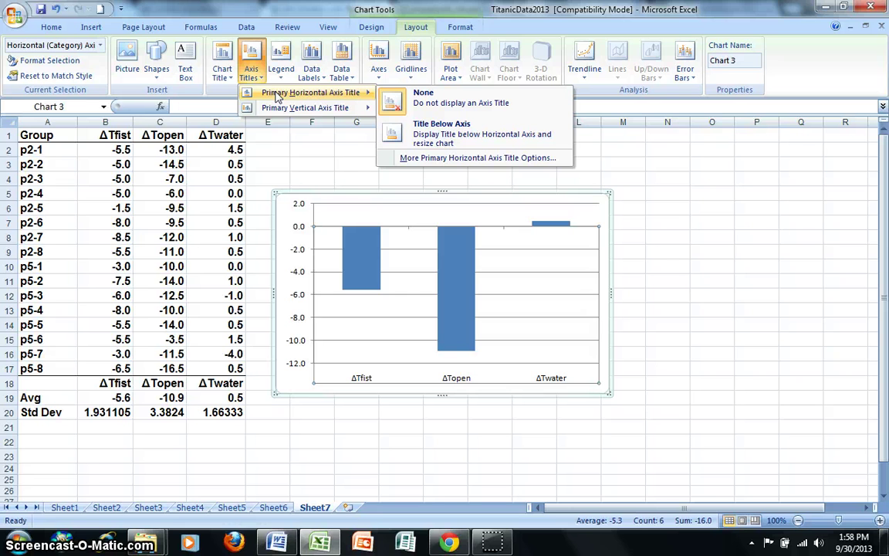
{"action": "left_click", "coordinate": [414, 128]}
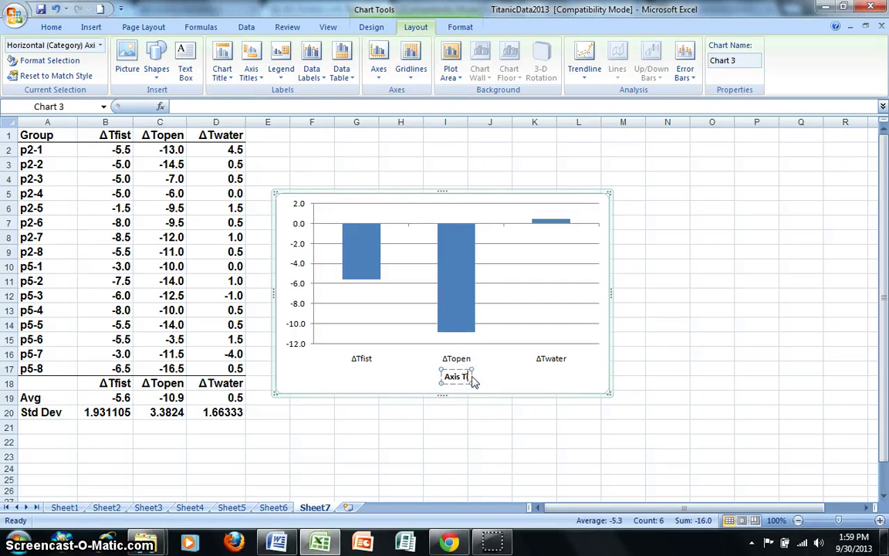
{"action": "key", "text": "BackSpace"}
{"action": "key", "text": "BackSpace"}
{"action": "key", "text": "BackSpace"}
{"action": "key", "text": "BackSpace"}
{"action": "key", "text": "BackSpace"}
{"action": "key", "text": "BackSpace"}
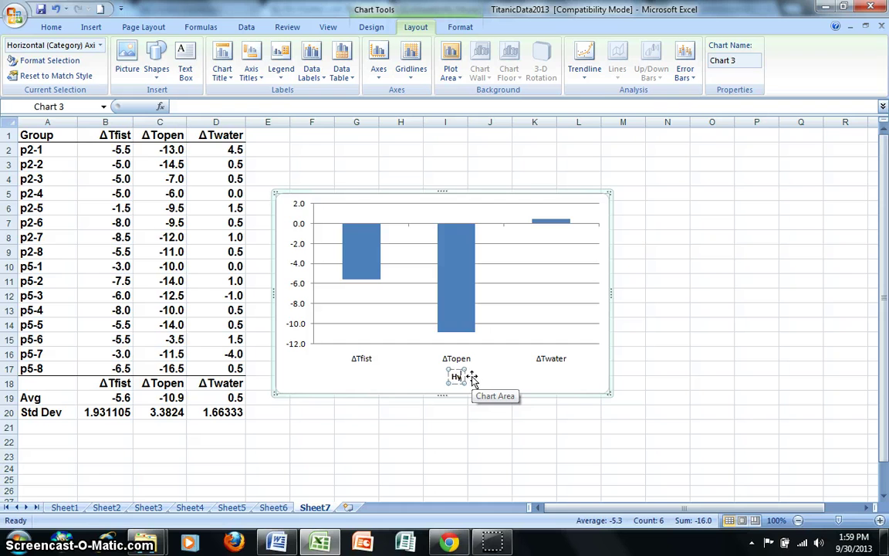
{"action": "type", "text": "thermia"}
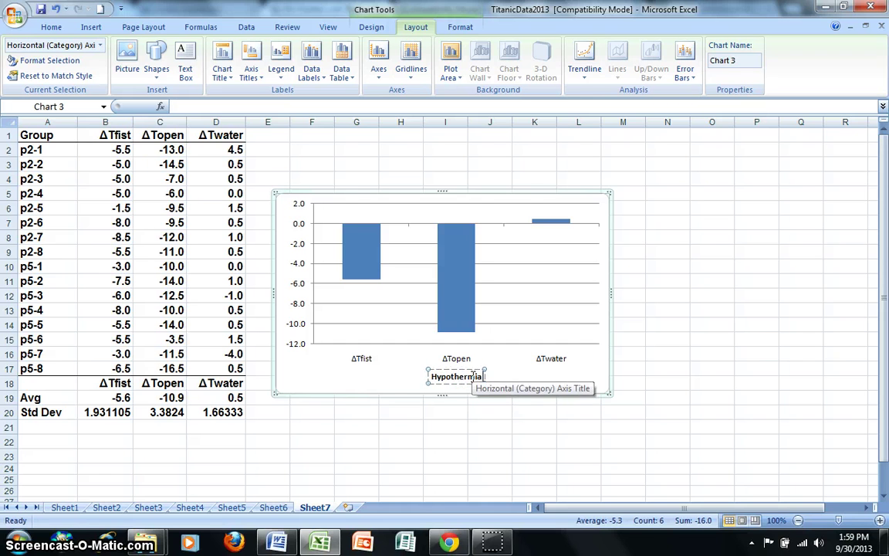
{"action": "type", "text": " Survival"}
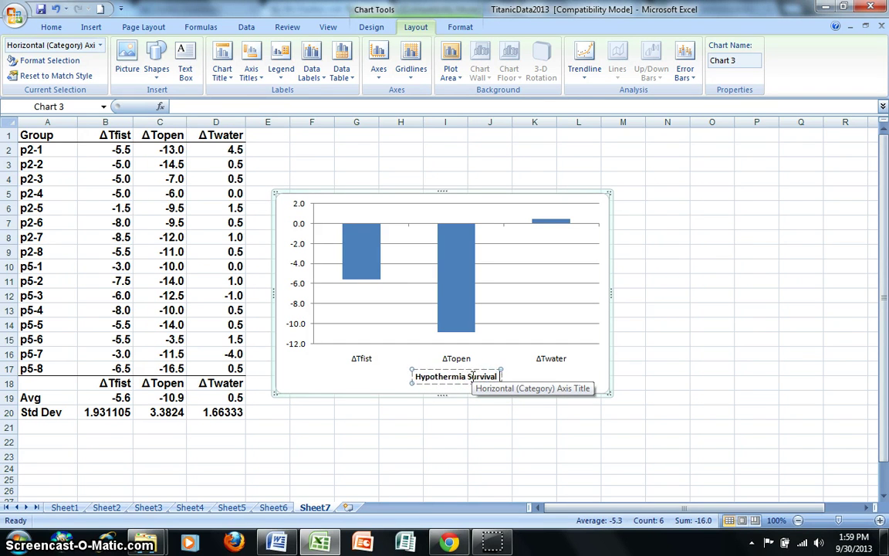
{"action": "type", "text": " Strategies"}
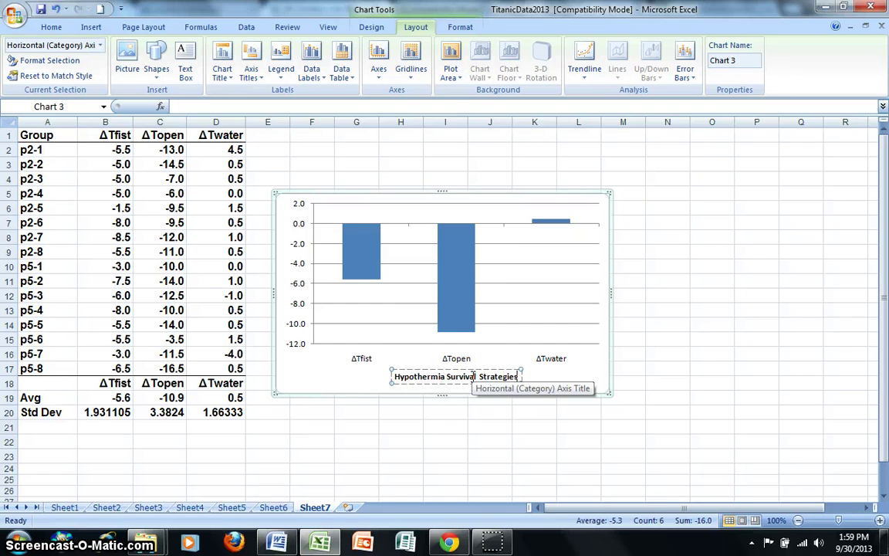
- Add a rotated title to the chart's vertical axis reading "Average Temperature Change (°C"
{"action": "left_click", "coordinate": [293, 340]}
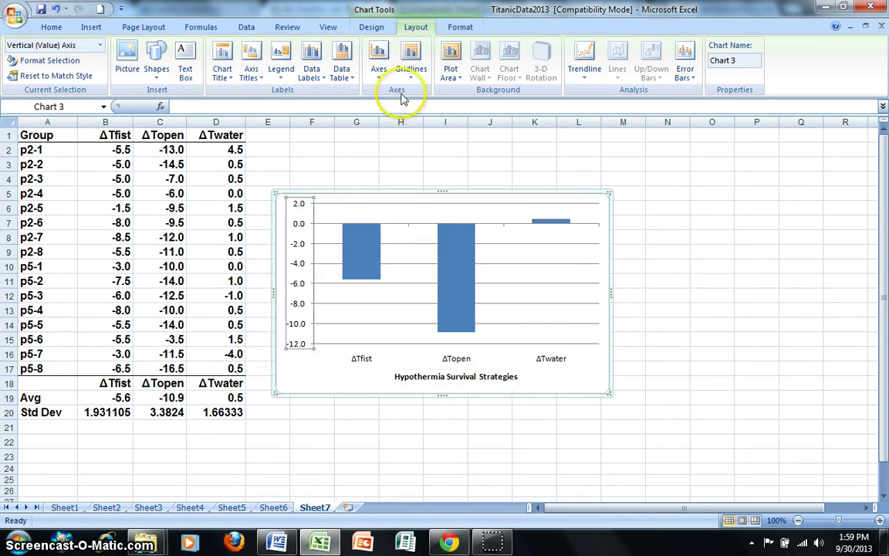
{"action": "left_click", "coordinate": [253, 75]}
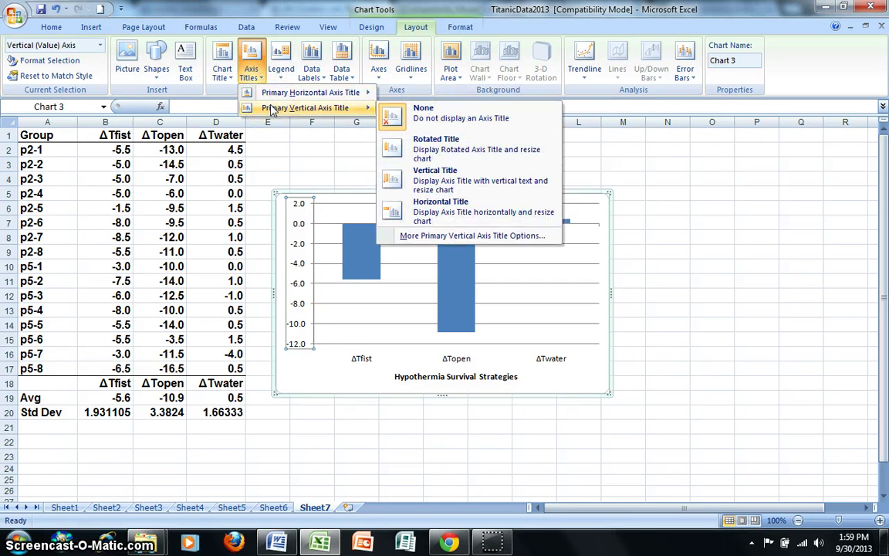
{"action": "left_click", "coordinate": [386, 145]}
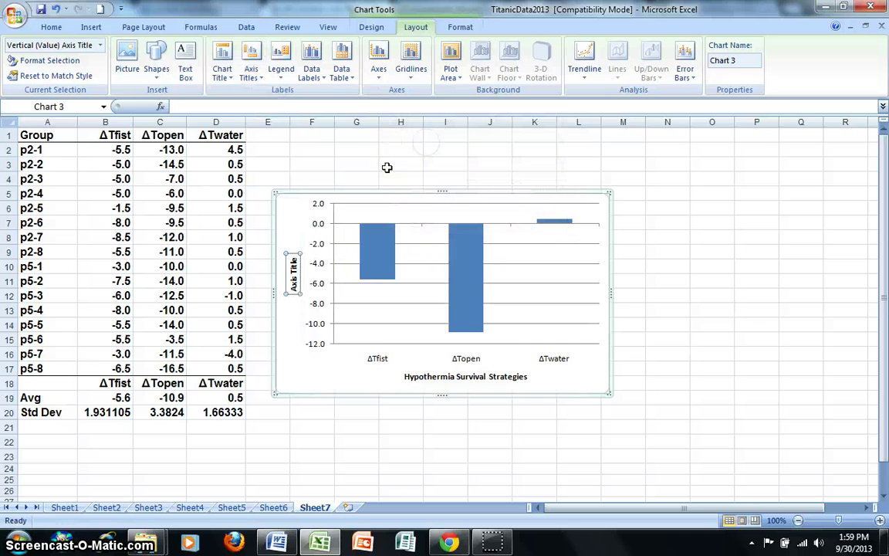
{"action": "left_click", "coordinate": [294, 271]}
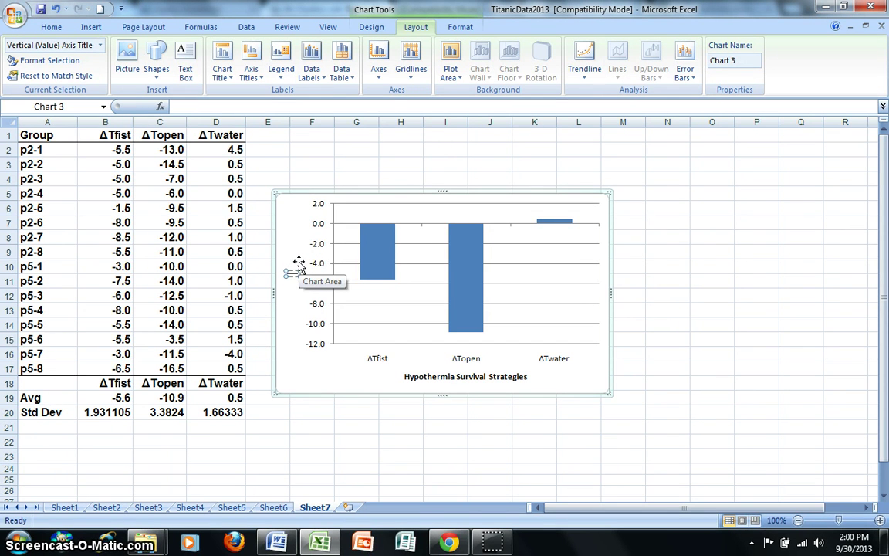
- Try a gradient fill on the chart's columns and browse the preset gradient colors
{"action": "left_click", "coordinate": [462, 252]}
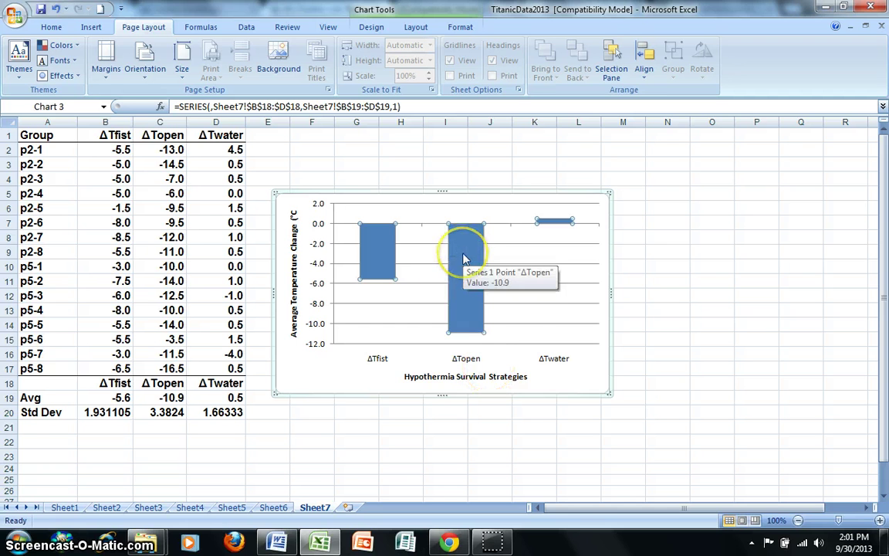
{"action": "right_click", "coordinate": [464, 259]}
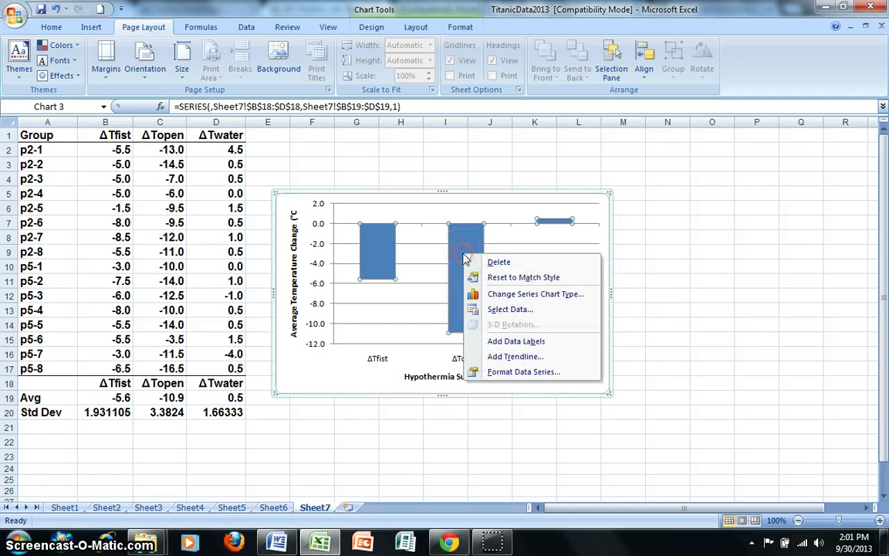
{"action": "left_click", "coordinate": [511, 371]}
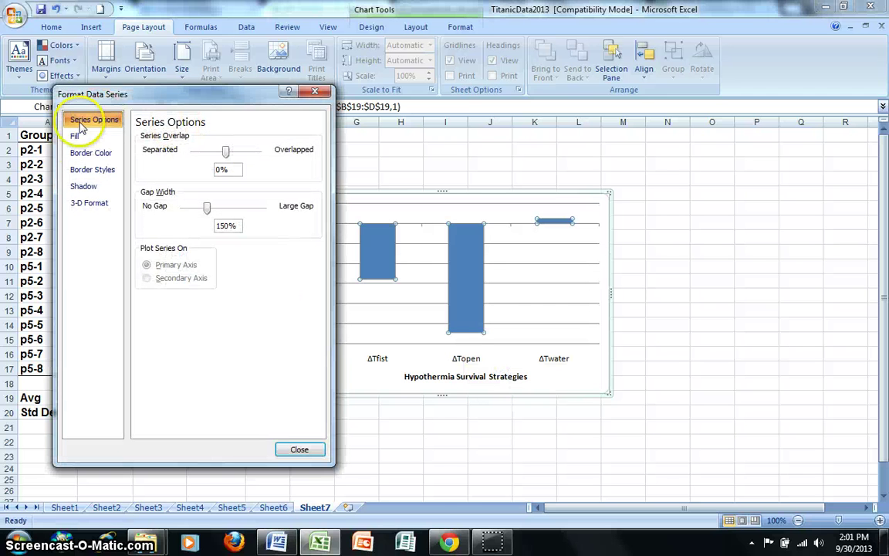
{"action": "left_click", "coordinate": [74, 138]}
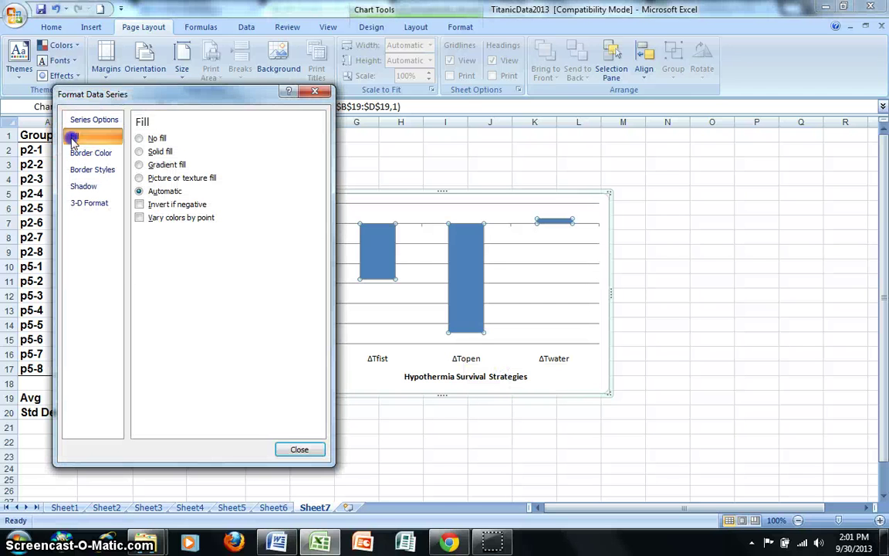
{"action": "left_click", "coordinate": [139, 166]}
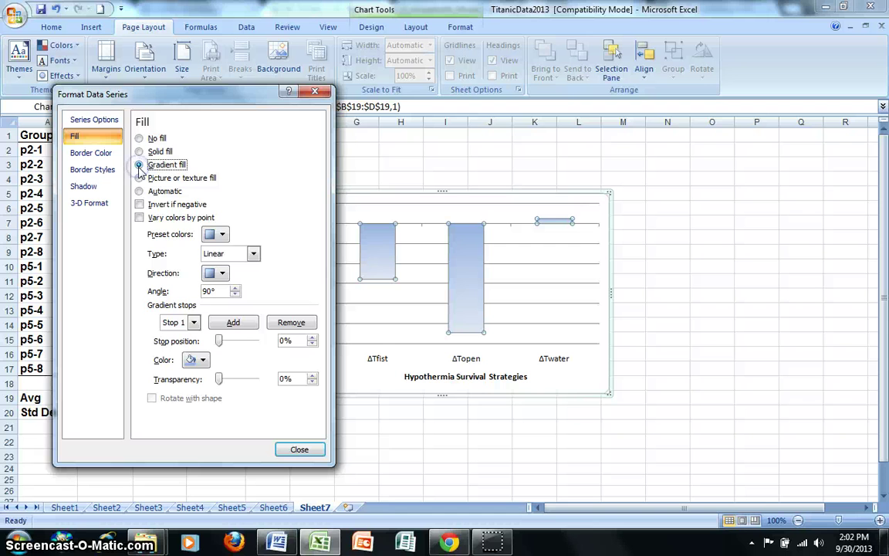
{"action": "left_click", "coordinate": [223, 235]}
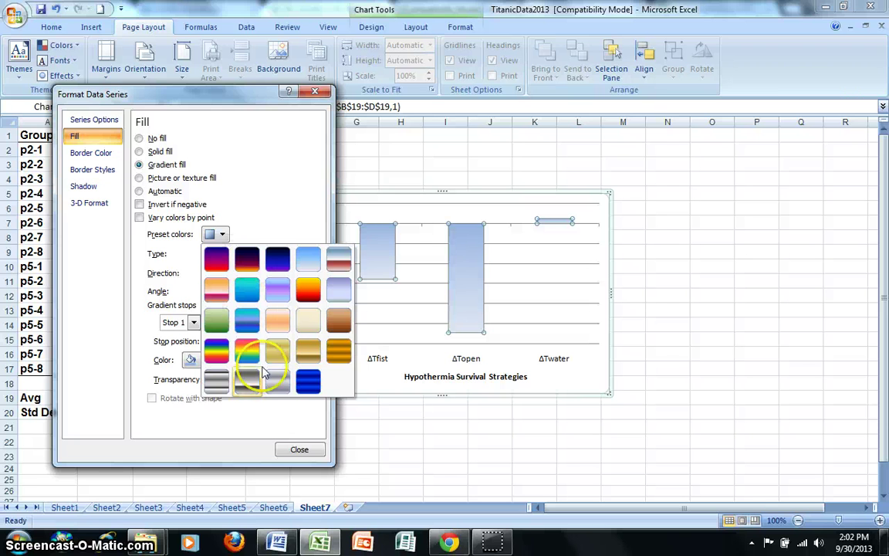
{"action": "left_click", "coordinate": [299, 449]}
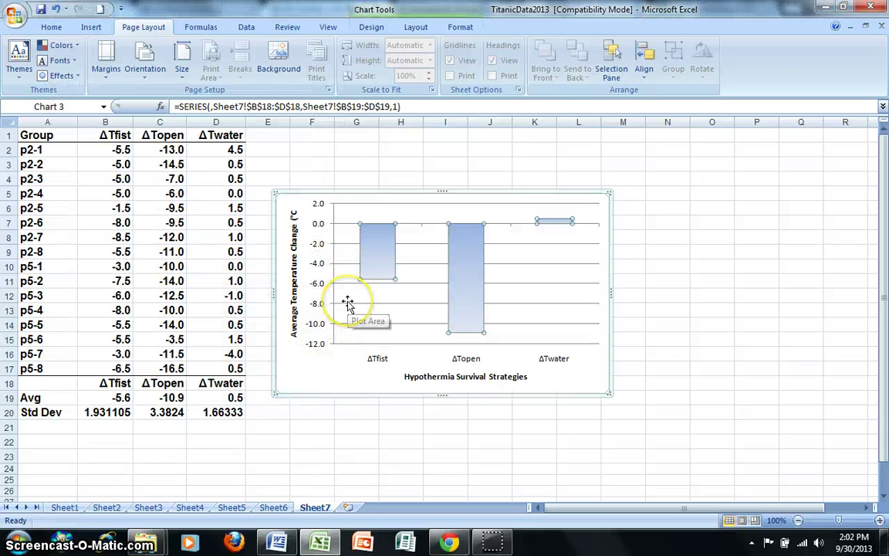
- Format the chart's data series with a solid light tan fill from the theme colors
{"action": "right_click", "coordinate": [378, 251]}
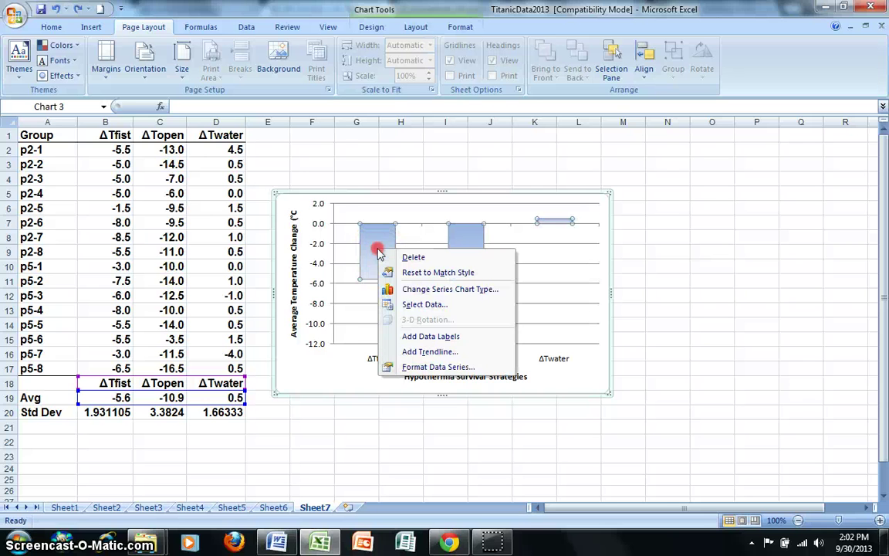
{"action": "left_click", "coordinate": [428, 367]}
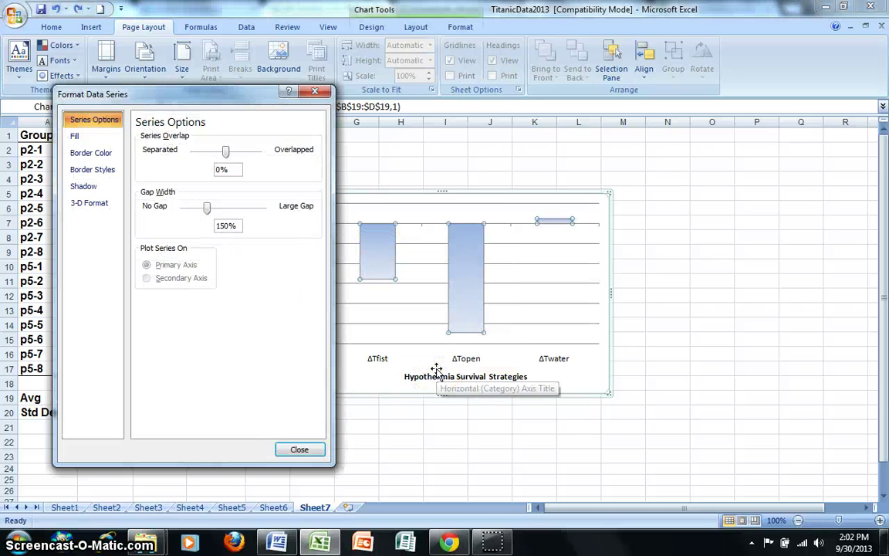
{"action": "left_click", "coordinate": [74, 136]}
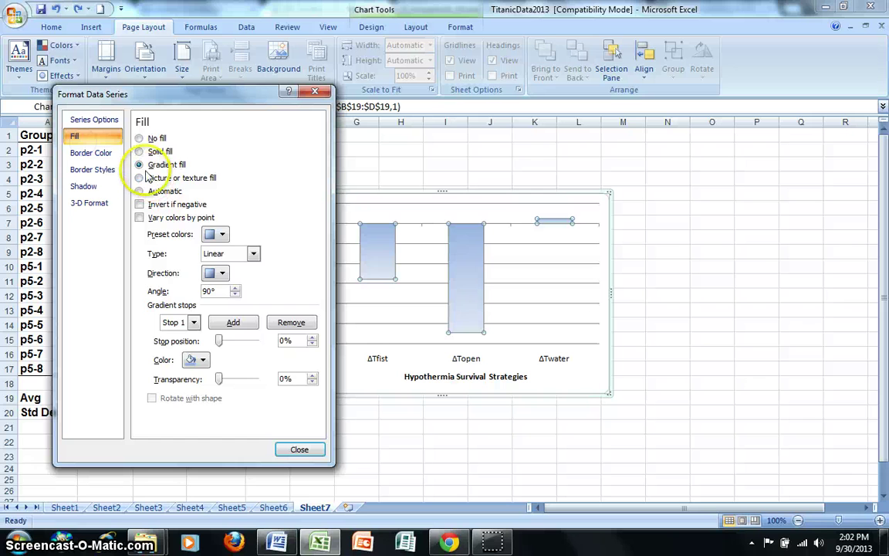
{"action": "left_click", "coordinate": [141, 152]}
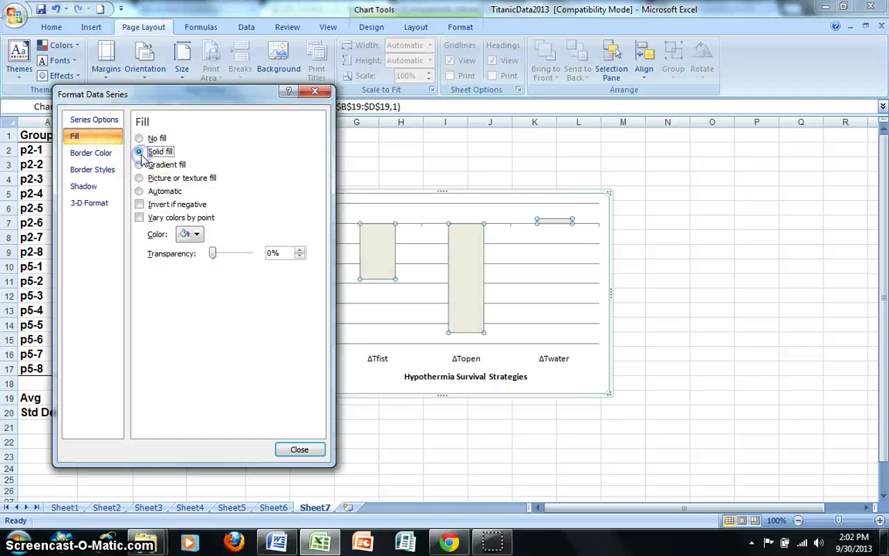
{"action": "left_click", "coordinate": [196, 235]}
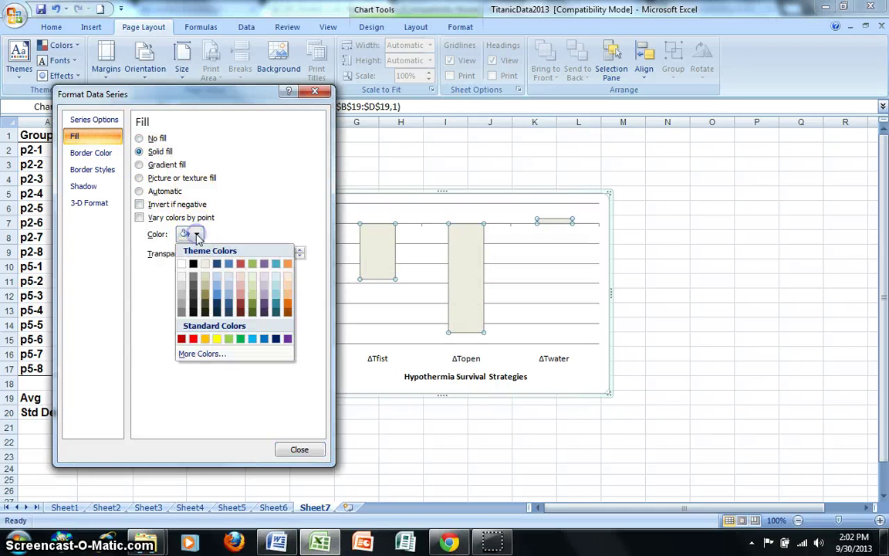
{"action": "left_click", "coordinate": [205, 276]}
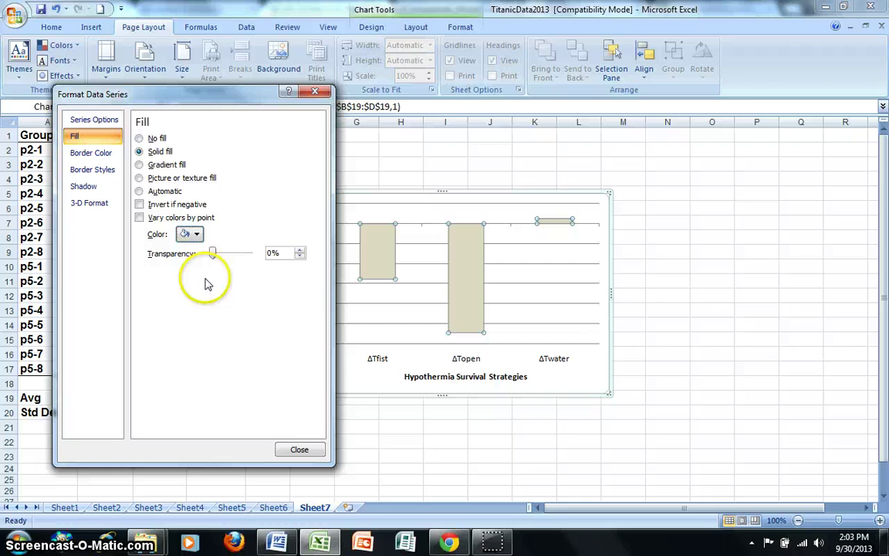
{"action": "left_click", "coordinate": [299, 449]}
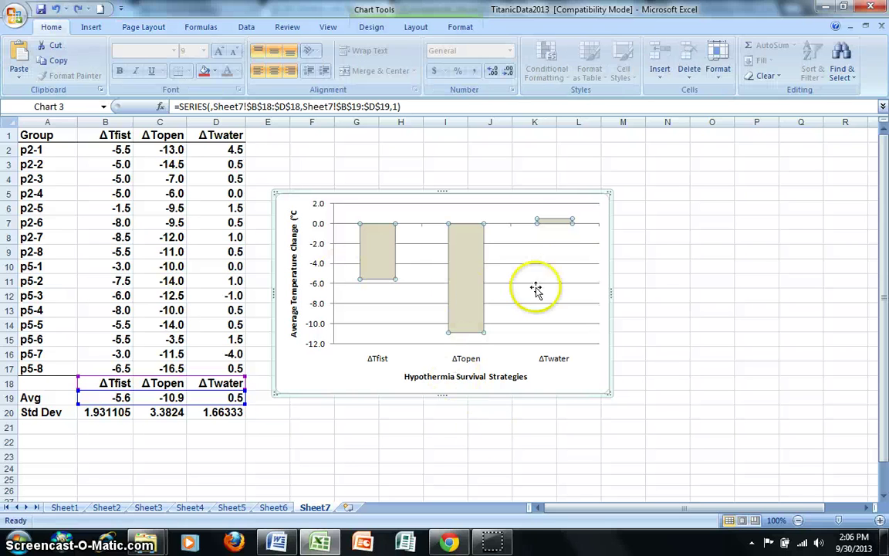
- Add vertical error bars to the chart's columns and set their error amount to Custom
{"action": "left_click", "coordinate": [591, 209]}
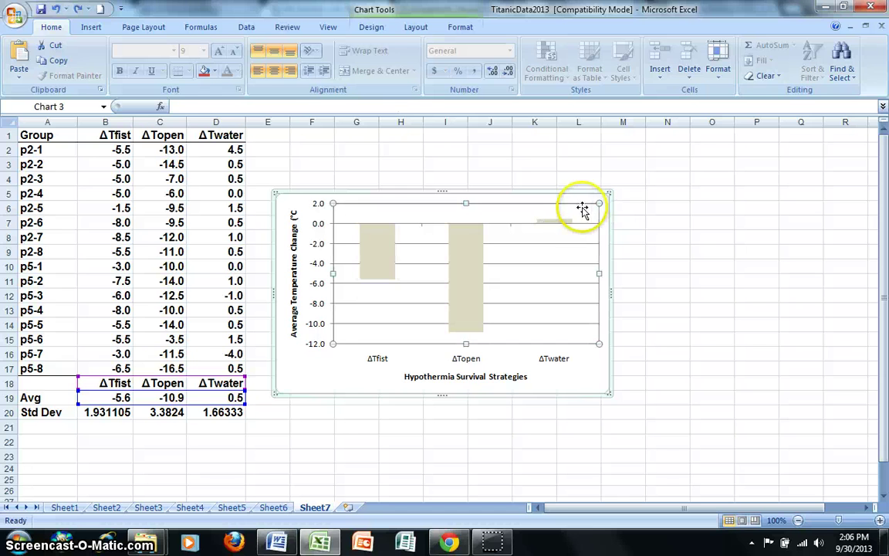
{"action": "left_click", "coordinate": [423, 29]}
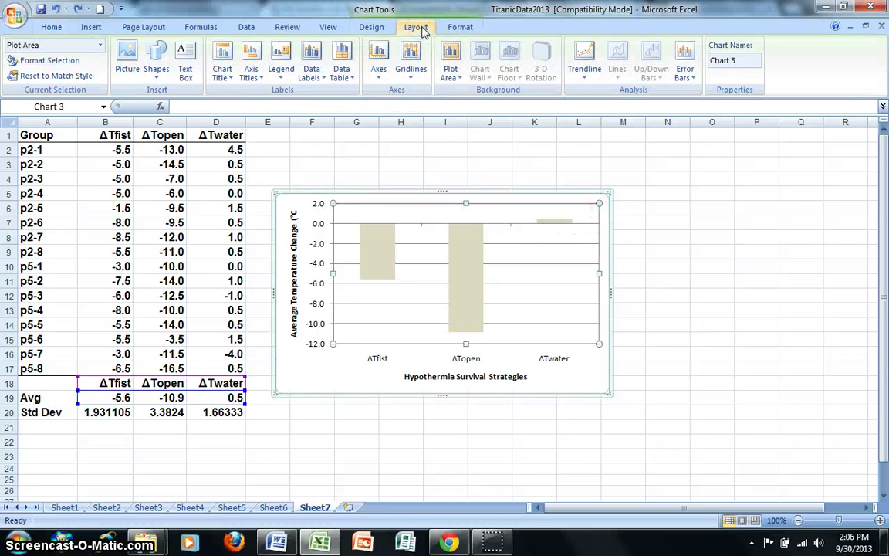
{"action": "left_click", "coordinate": [685, 68]}
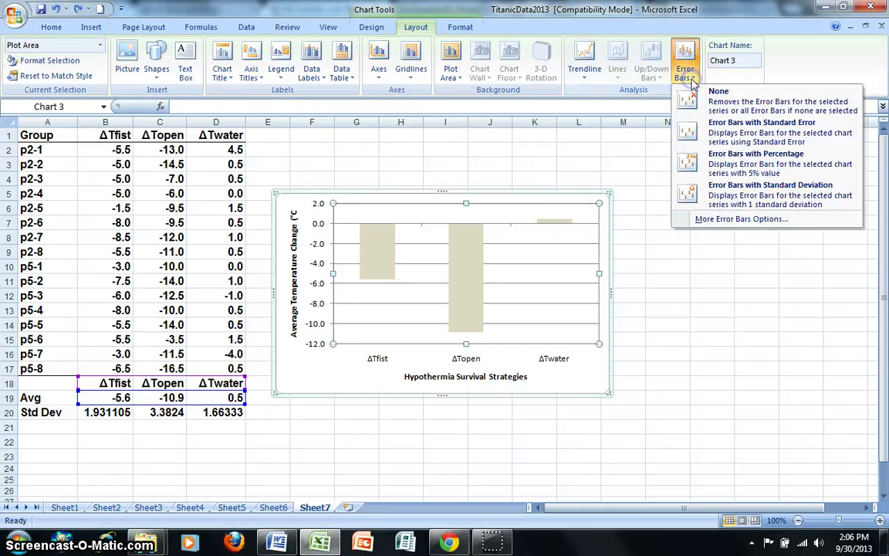
{"action": "left_click", "coordinate": [718, 220]}
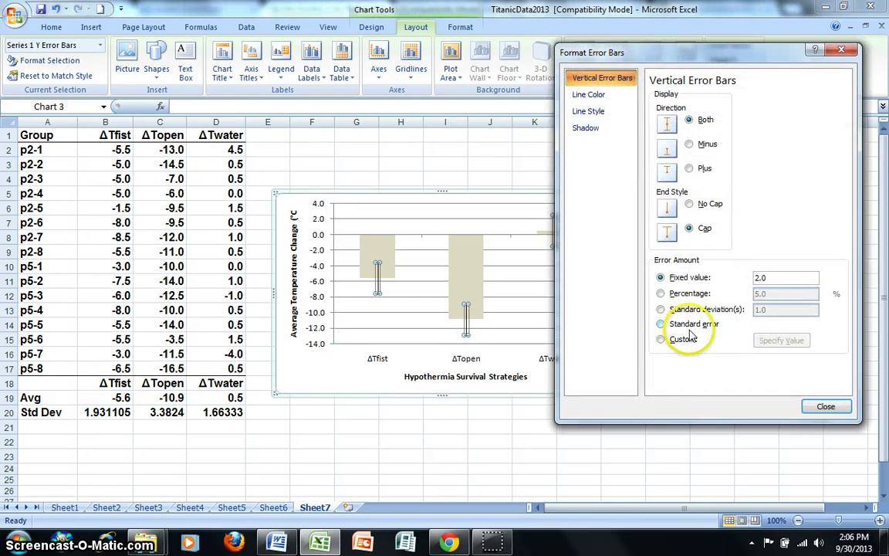
{"action": "left_click", "coordinate": [661, 339]}
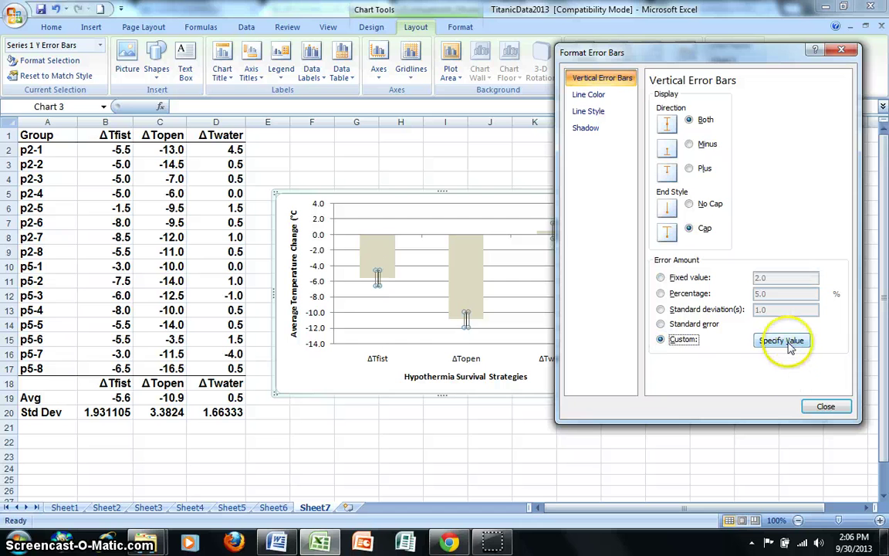
- Use the standard deviations in B20:D20 as both the positive and negative custom error values
{"action": "left_click", "coordinate": [789, 345]}
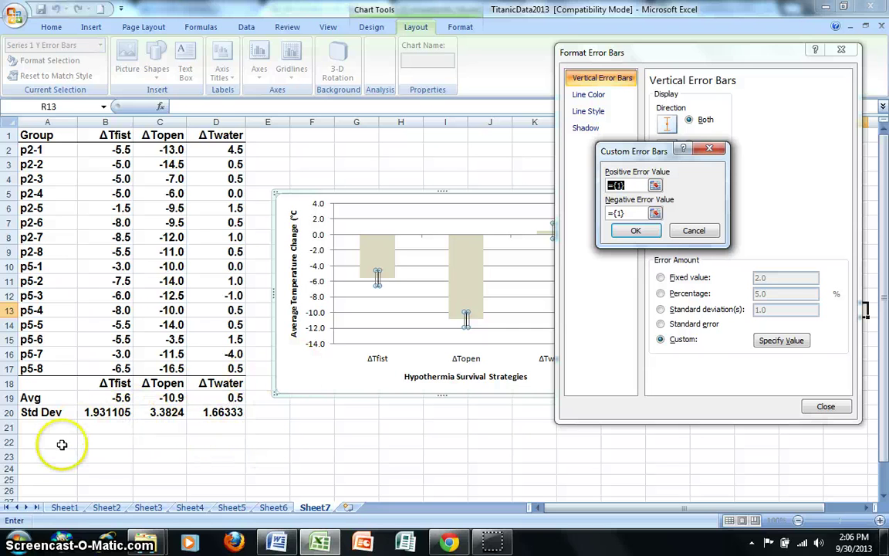
{"action": "left_click_drag", "start_coordinate": [101, 412], "coordinate": [215, 413]}
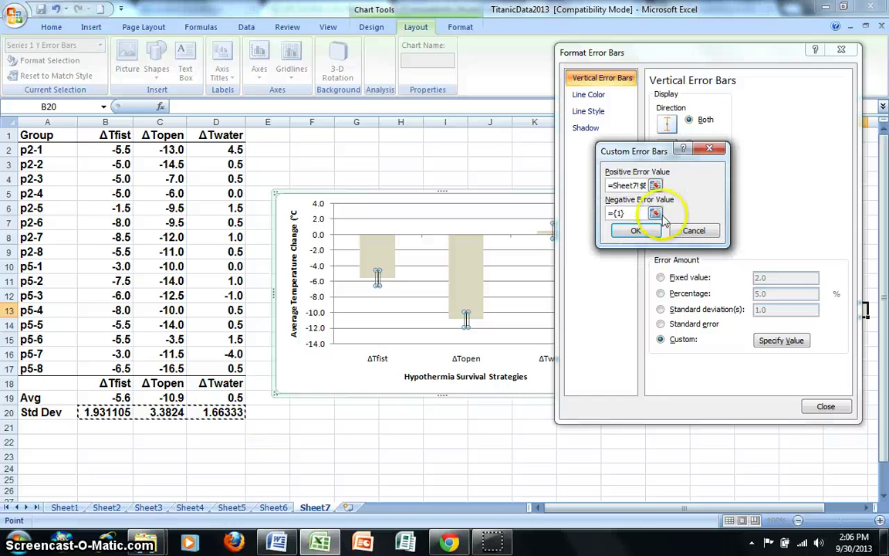
{"action": "left_click", "coordinate": [656, 218]}
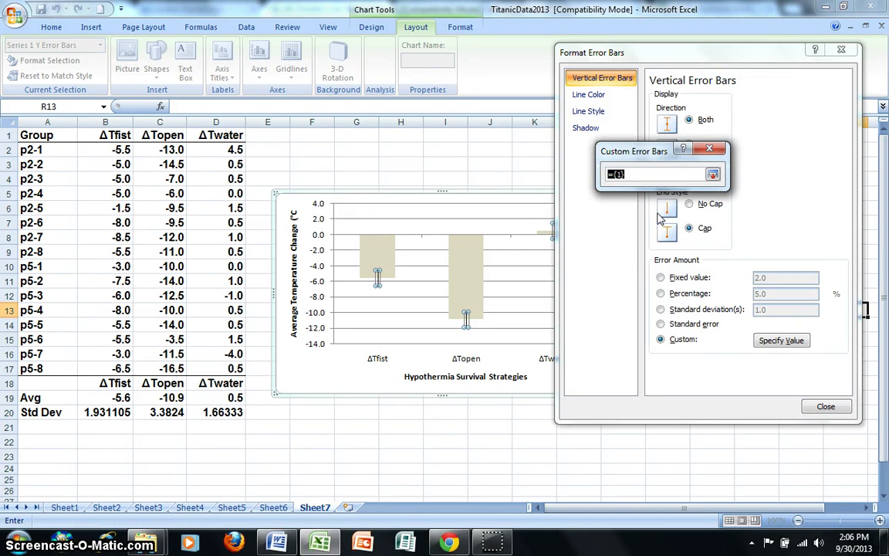
{"action": "left_click_drag", "start_coordinate": [107, 412], "coordinate": [230, 413]}
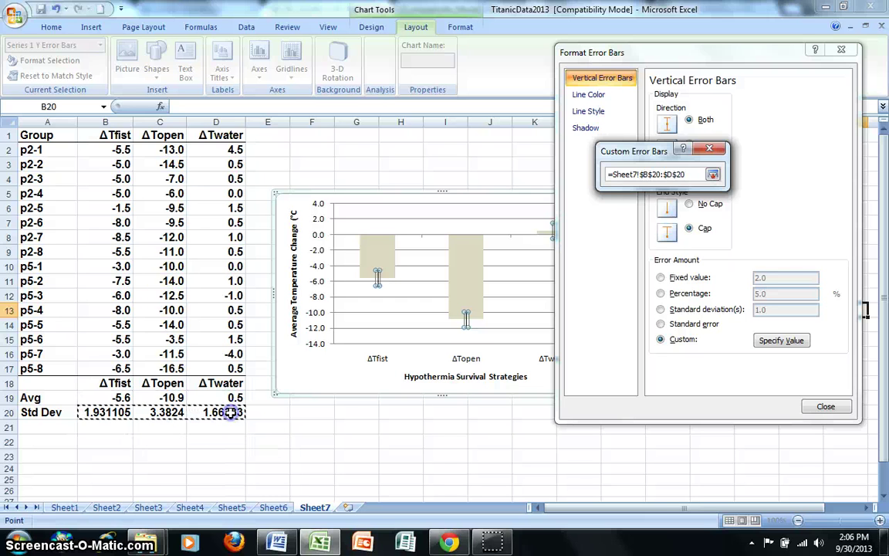
{"action": "left_click", "coordinate": [712, 175]}
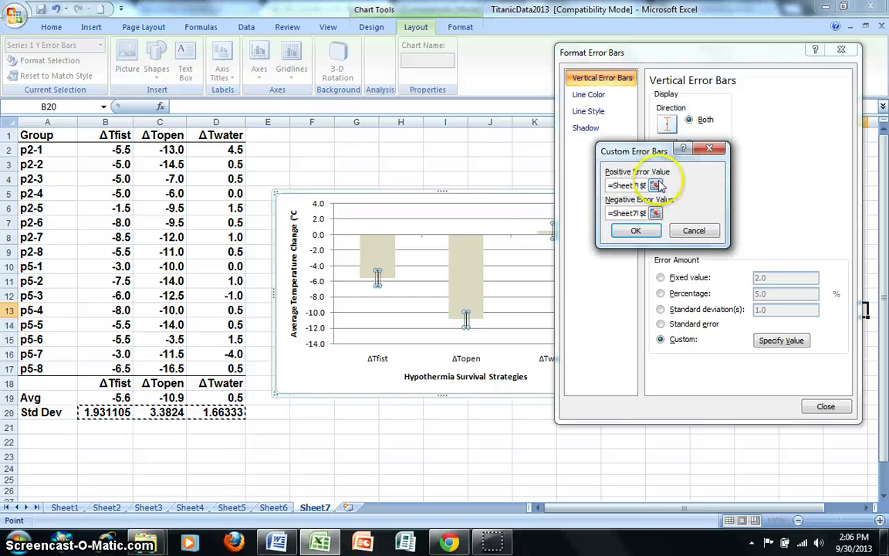
{"action": "left_click", "coordinate": [636, 230]}
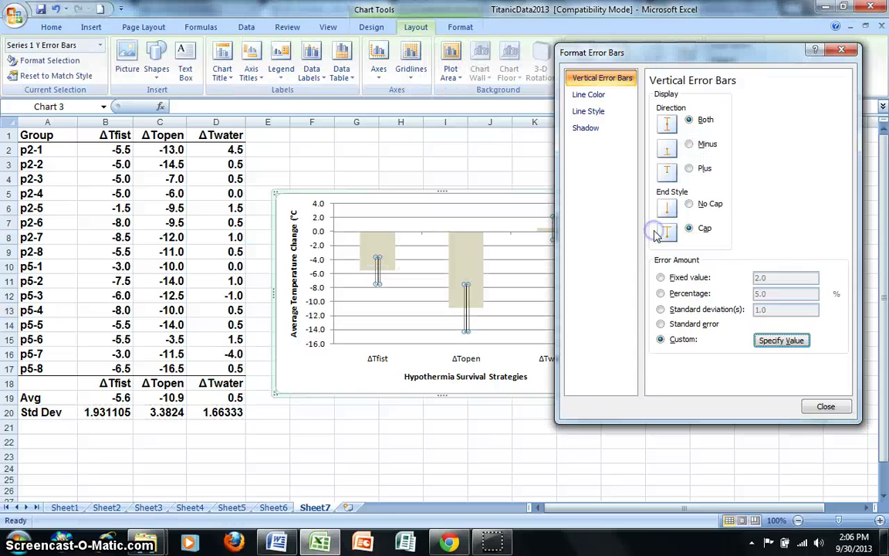
{"action": "left_click", "coordinate": [826, 406]}
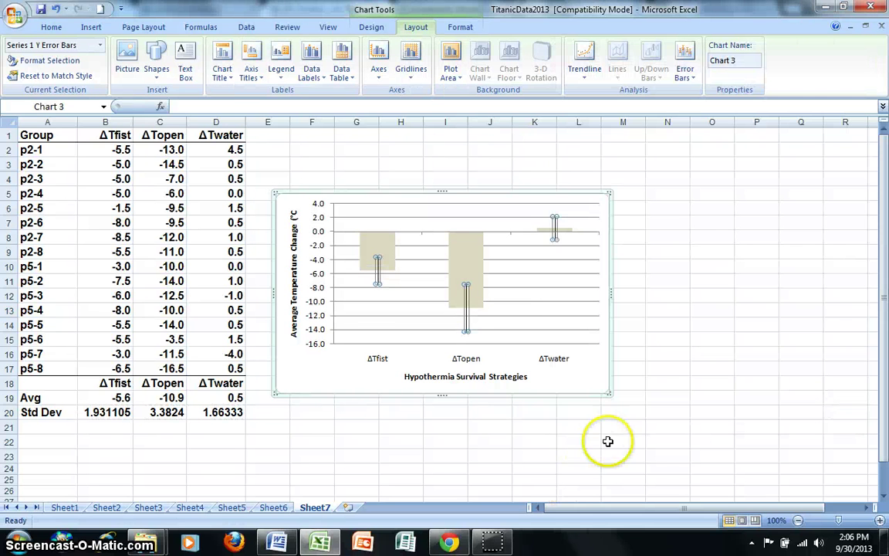
{"action": "left_click", "coordinate": [608, 453]}
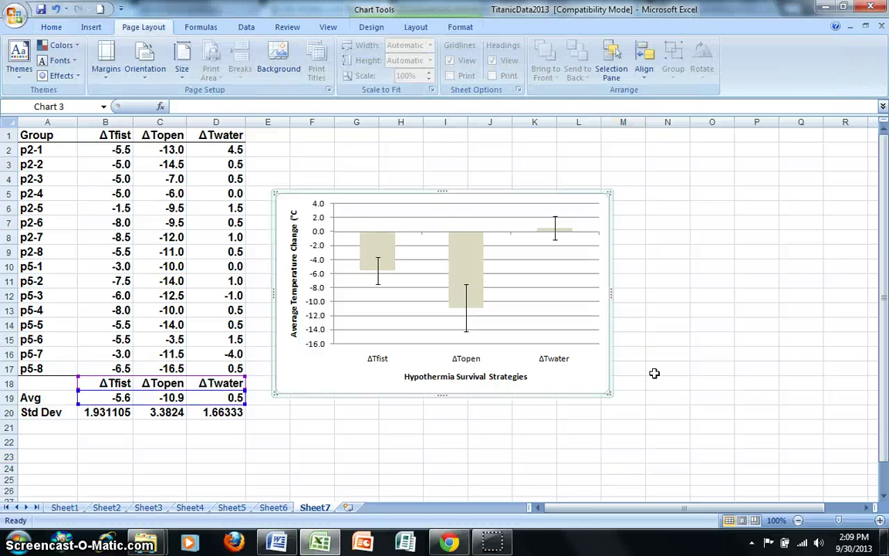
{"action": "right_click", "coordinate": [597, 209]}
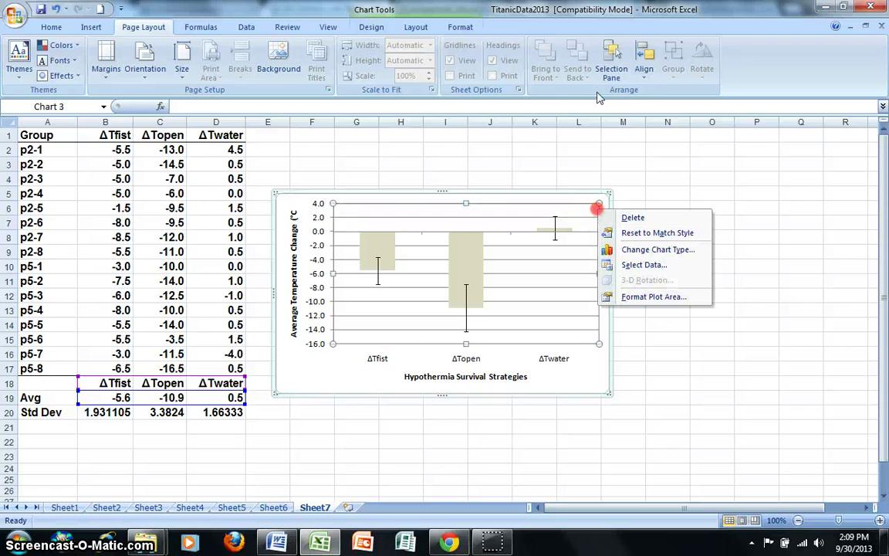
{"action": "left_click", "coordinate": [600, 193]}
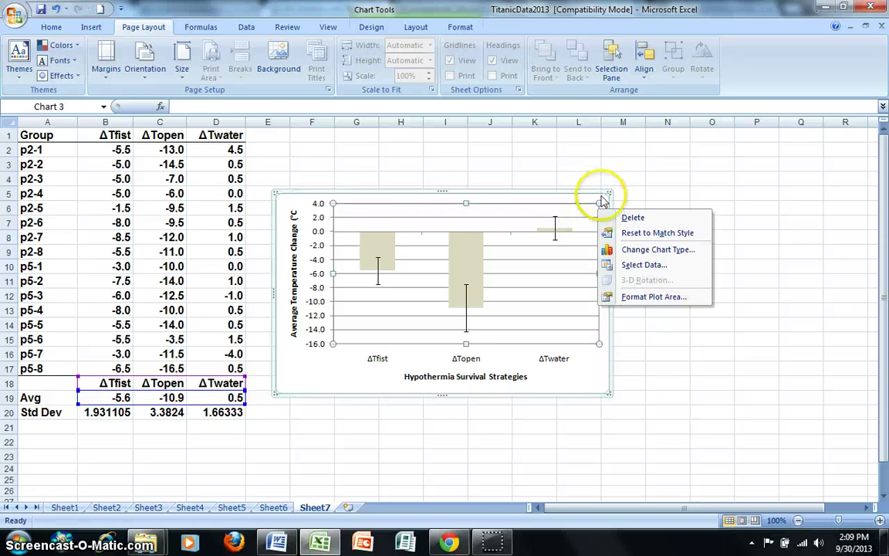
{"action": "right_click", "coordinate": [292, 375]}
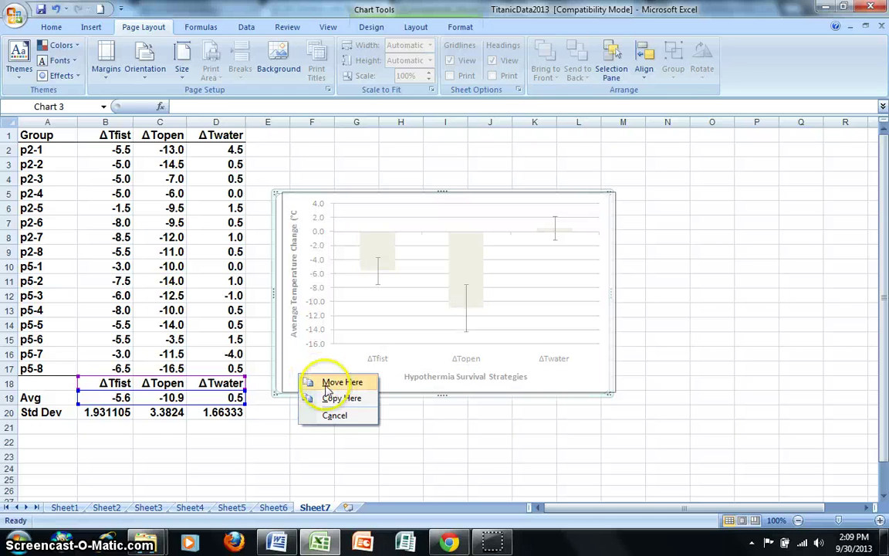
{"action": "left_click", "coordinate": [576, 381]}
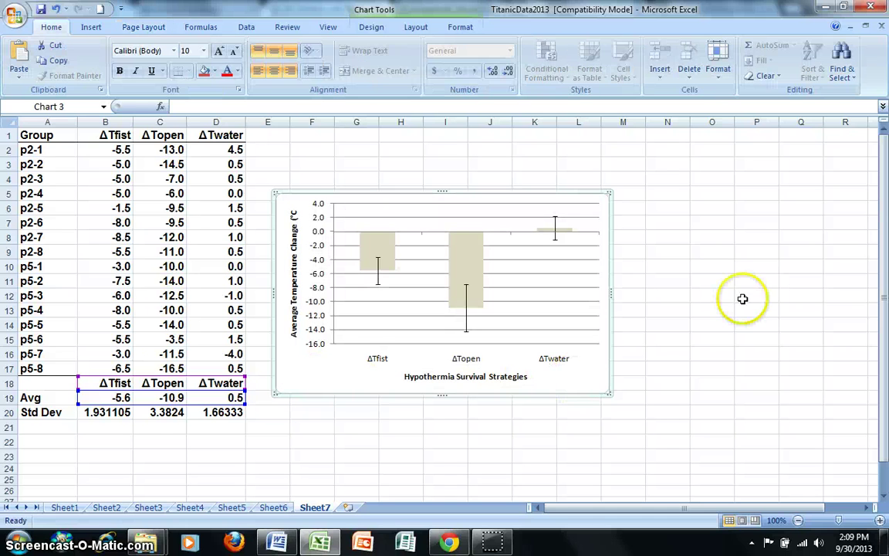
- Copy the finished temperature-change chart from Excel and paste it into the Word document above the Figure 1 caption
{"action": "right_click", "coordinate": [277, 193]}
{"action": "left_click", "coordinate": [311, 218]}
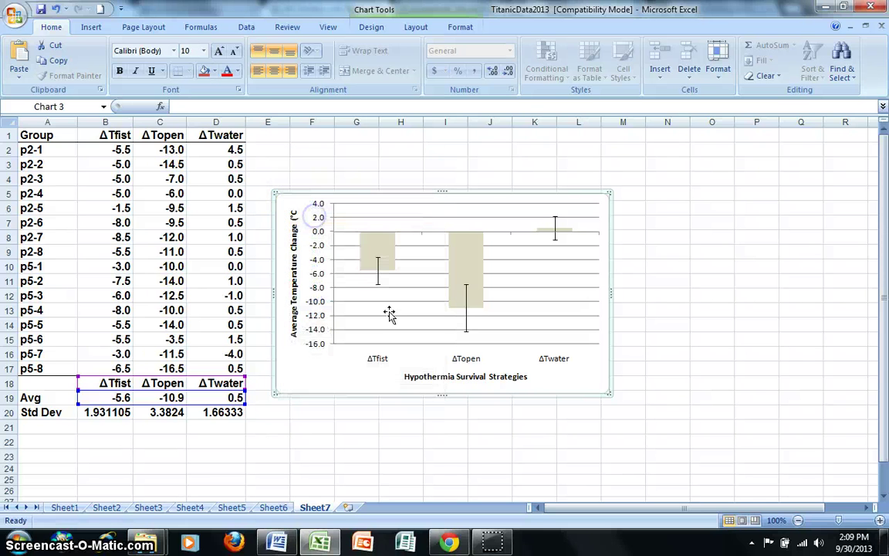
{"action": "left_click", "coordinate": [277, 542]}
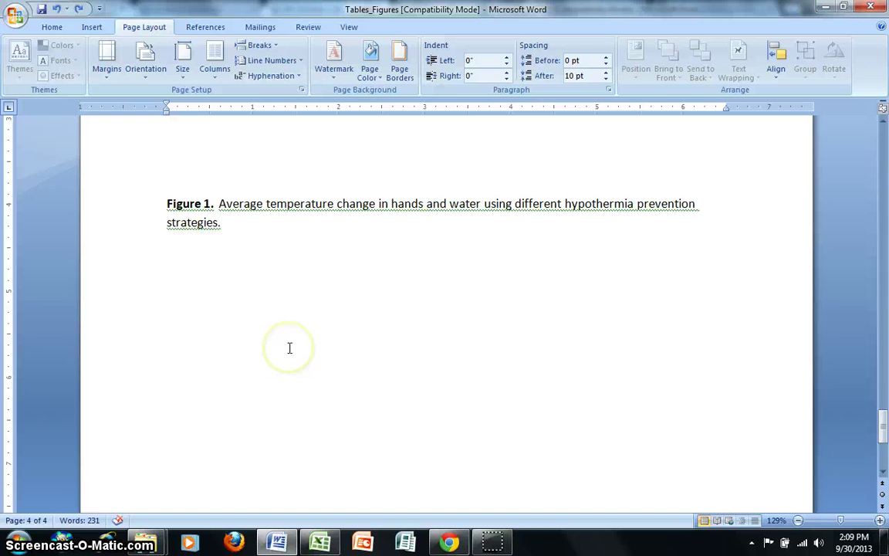
{"action": "key", "text": "ctrl+v"}
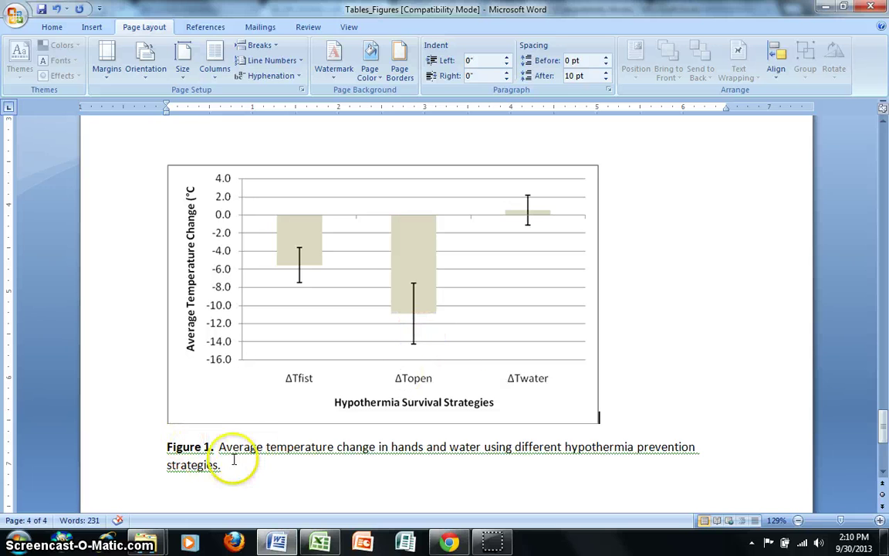
{"action": "left_click", "coordinate": [206, 446]}
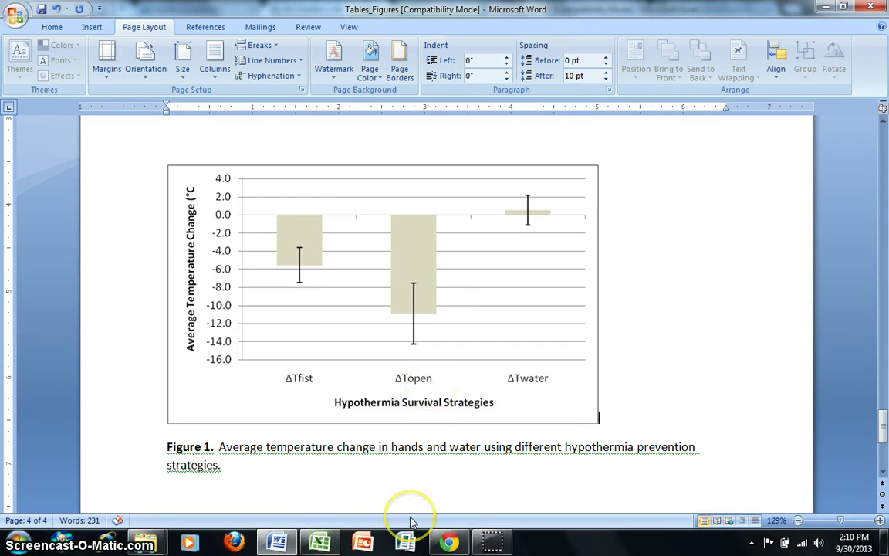
- Look over the error bars on the chart in Excel and switch through Word to the ExcelBarGraphDirections.pdf guide in Chrome
{"action": "left_click", "coordinate": [322, 544]}
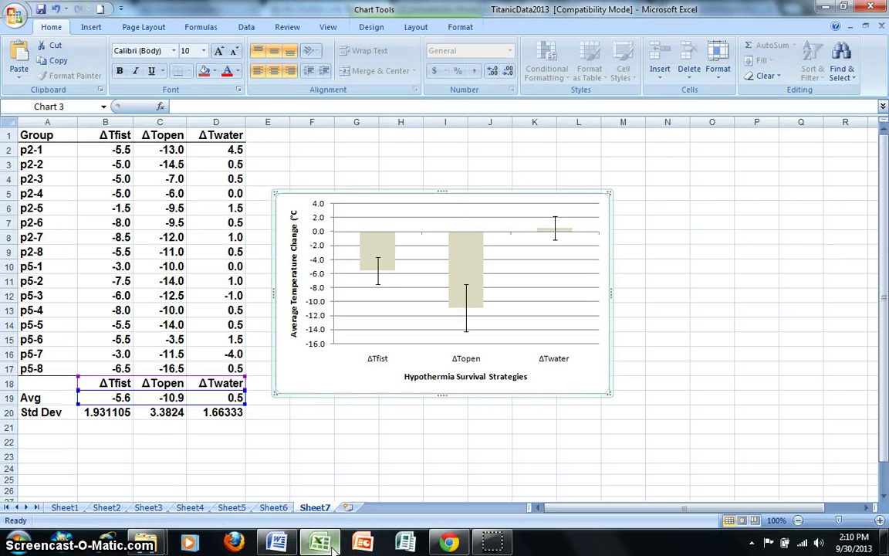
{"action": "mouse_move", "coordinate": [473, 312]}
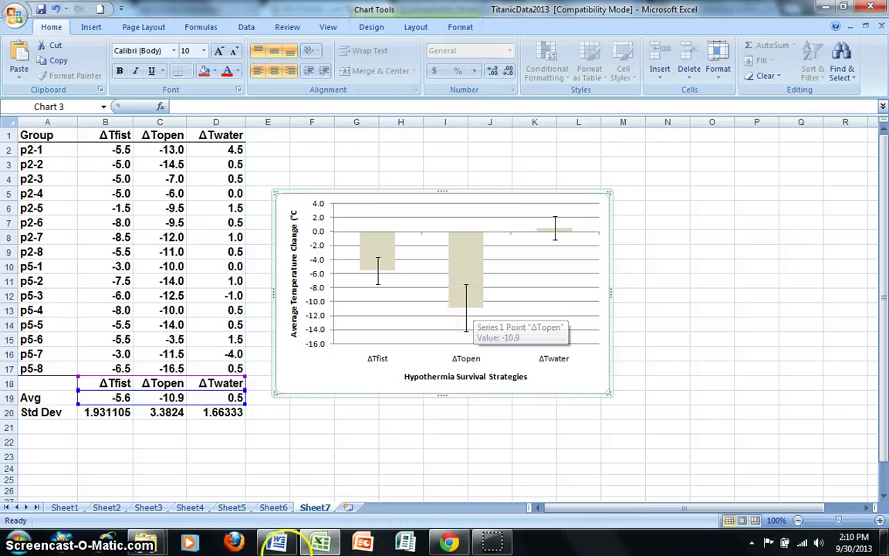
{"action": "left_click", "coordinate": [283, 547]}
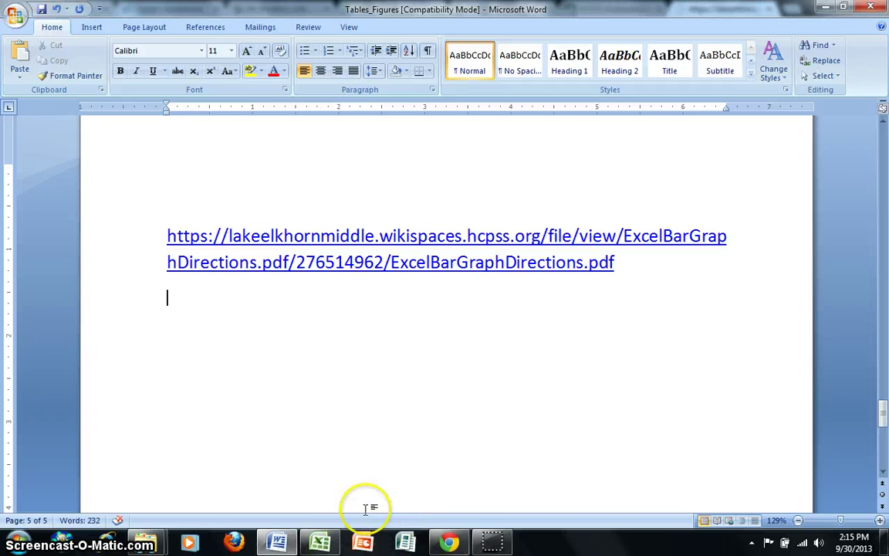
{"action": "left_click", "coordinate": [447, 543]}
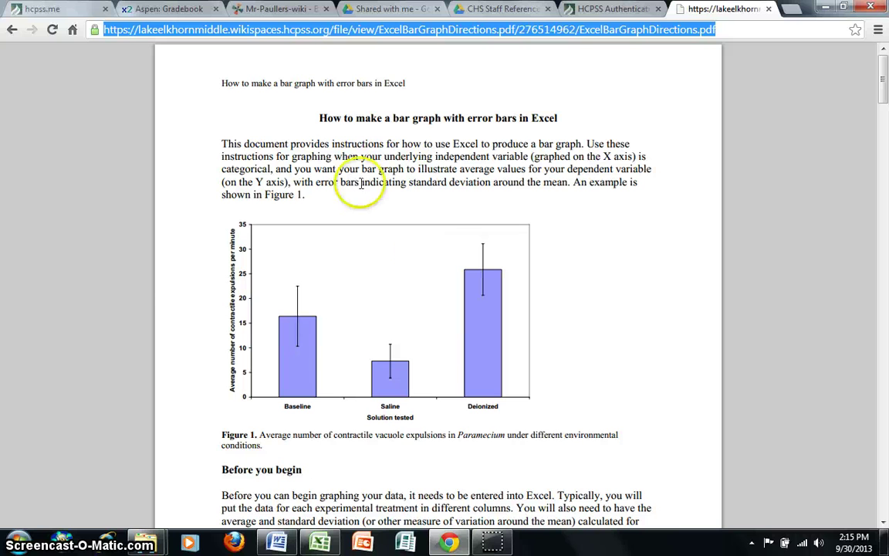